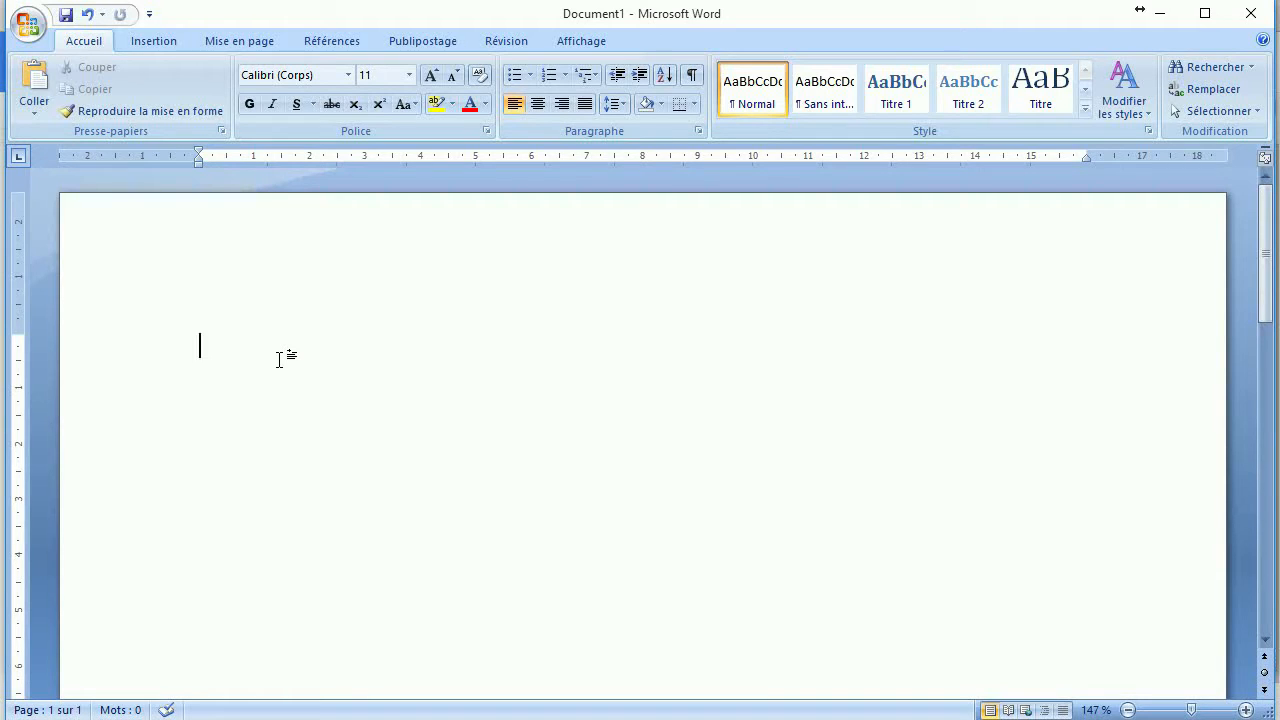
text(a)
text(b)
click(200, 346)
text(f)
key(ctrl+a)
key(Delete)
Write "Na dia miteny amin’ny fitenin'ny olona sy ny anjely aza aho, nefa tsy manana ny fitiavana dia toy ny varahina".
text(Na dia miteny amin’ny fitenin'ny)
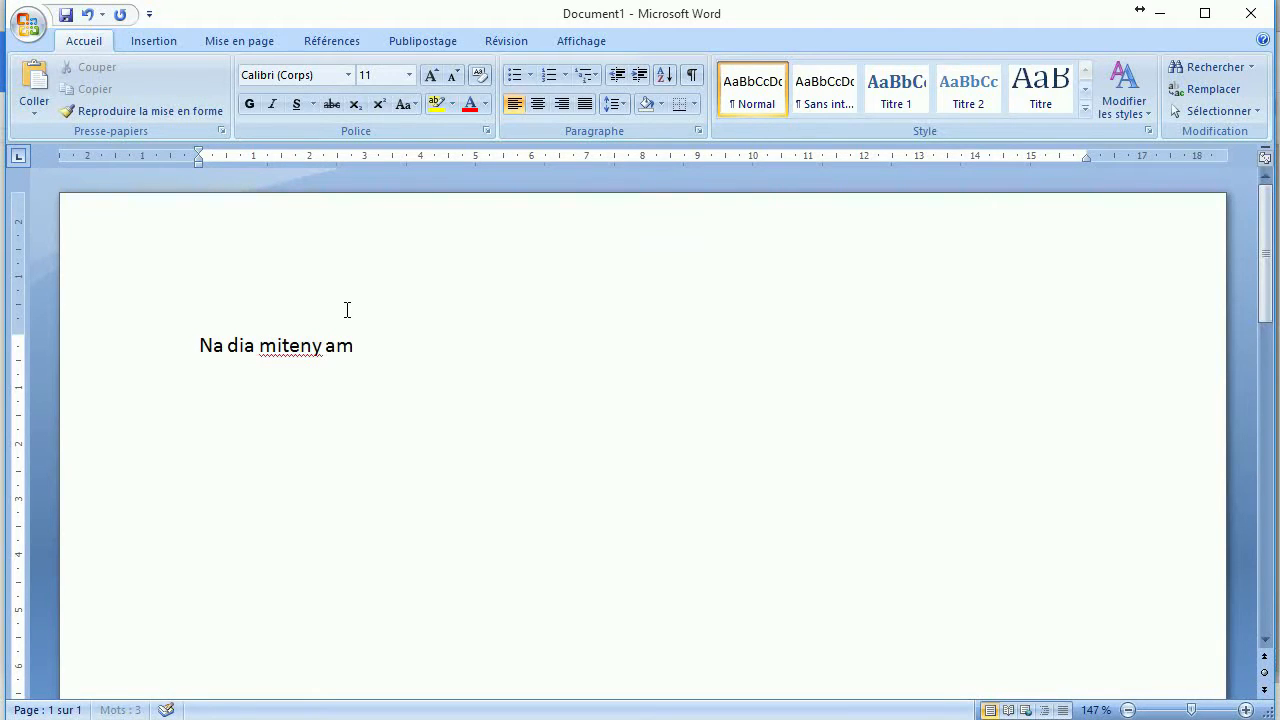
text(fitenin'ny olona sy ny anjely aza aho, nefa tsy manana ny fitiavana)
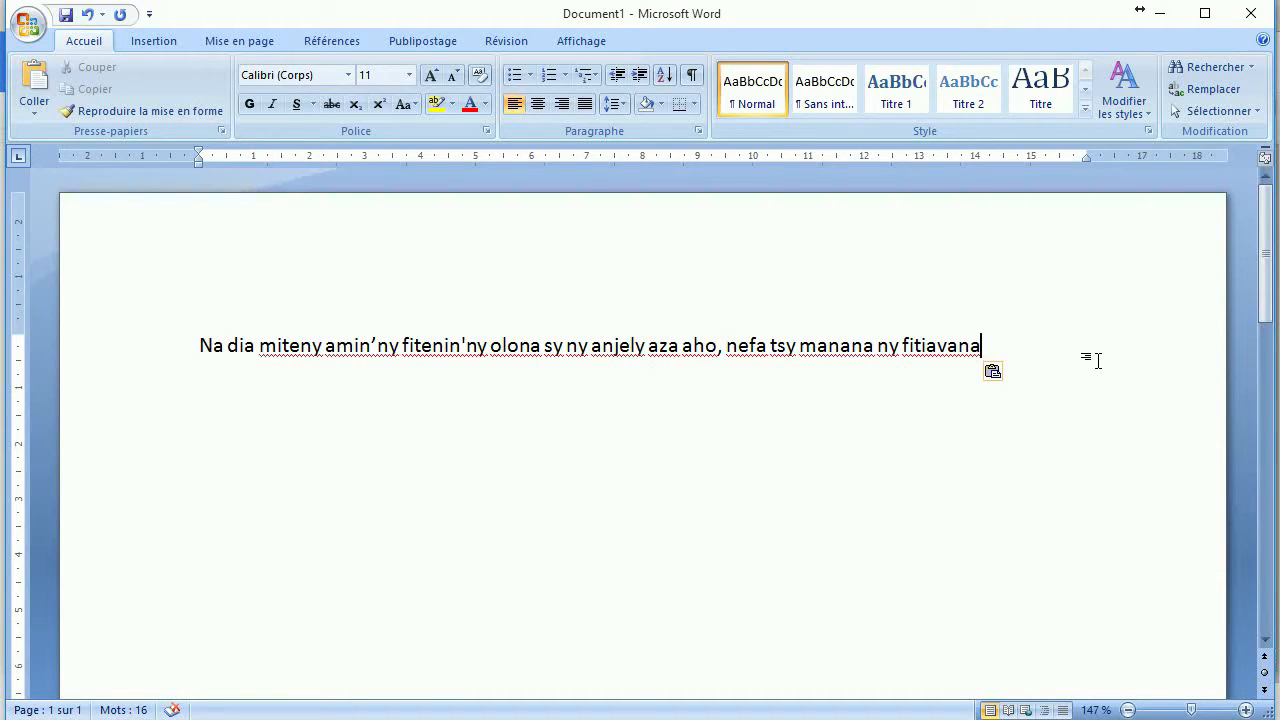
text(dia toy ny v)
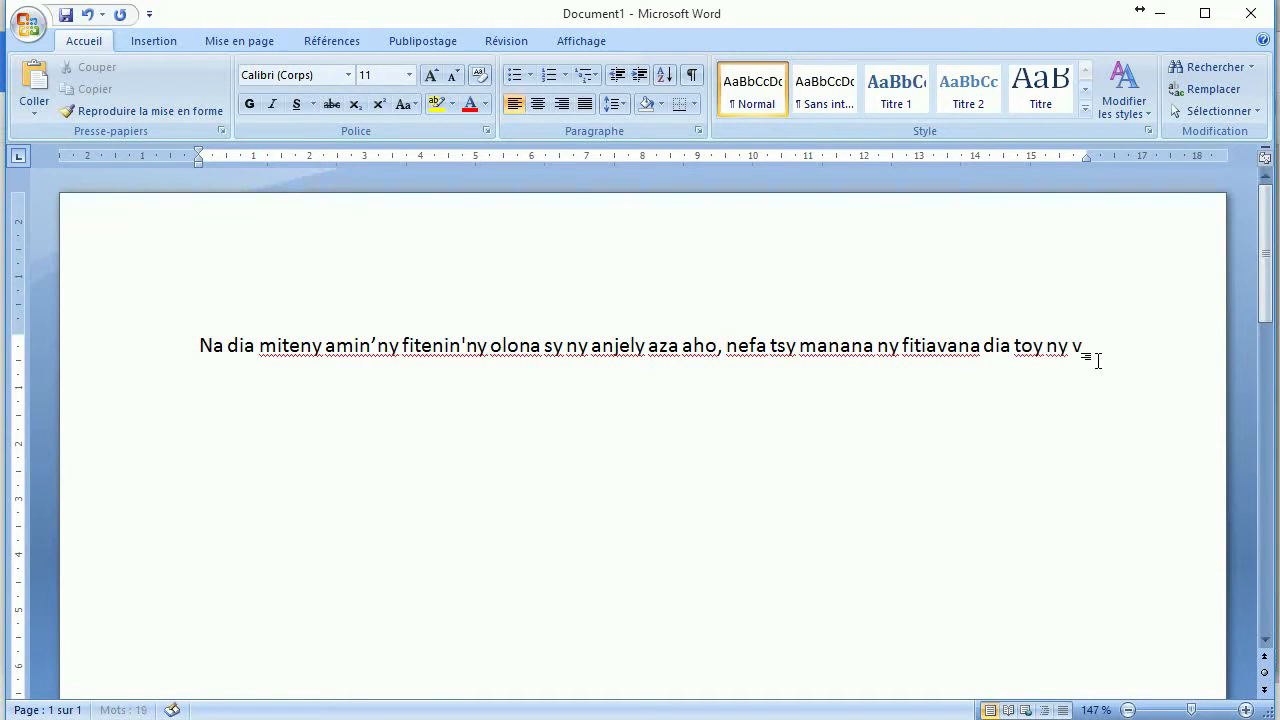
text(arahina)
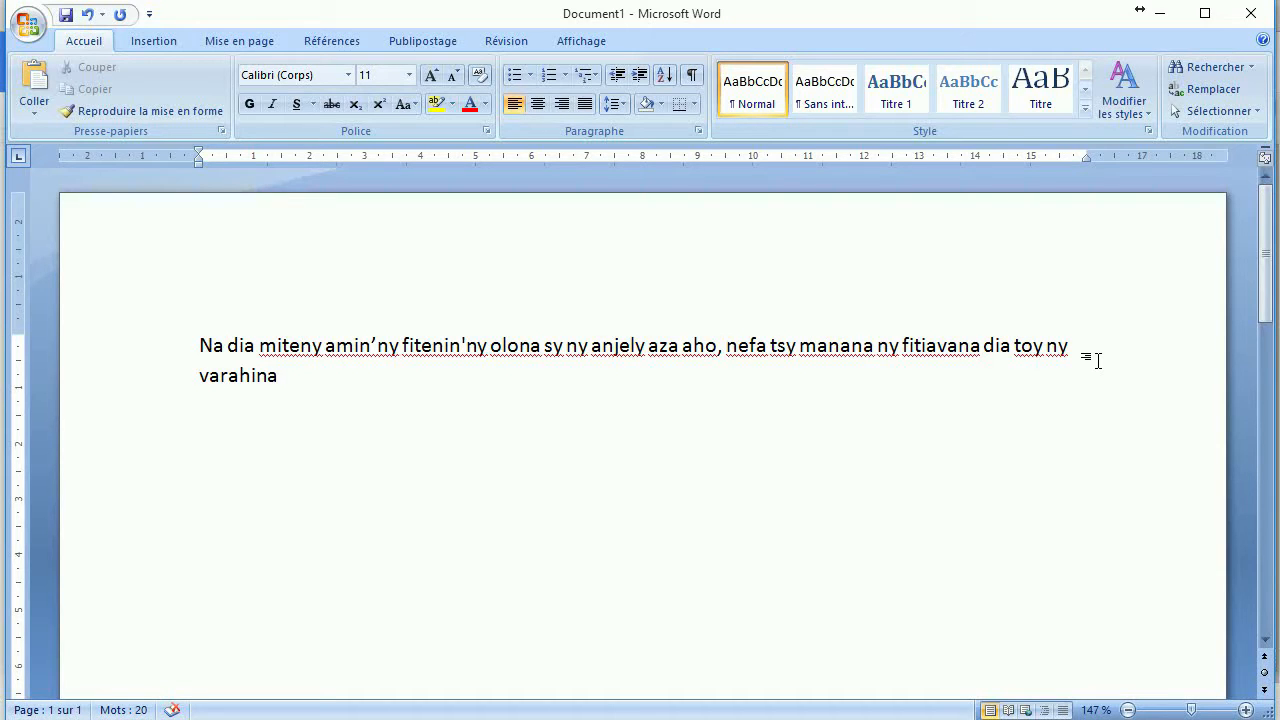
Replace all the text with the full first paragraph, from "Na dia miteny amin’ny fitenin'ny olona" to "izany rehetra izany.", and end the paragraph.
key(ctrl+a)
text(Na dia miteny amin’ny fitenin'ny olona sy ny anjely aza aho, nefa tsy manana ny fitiavana, dia tonga varahina maneno sy kipantsona mikarantsana fotsiny aho. Na dia nahazo fanomezana haminany aza aho, ka mahalala ny zava-miafina rehetra, sy manana ny fahalalana rehetra, ary manana ny finoana rehetra, hatramin'ny mahafindra tendrombohitra aza, raha tsy manana ny fitiavana, dia tsinontsinona aho. Na dia zaraiko ho an'ny mahantra aza ny fananako rehetra, ka atolotro hodorana mbamin'ny tenako, raha tsy manana ny fitiavana aho, dia tsy mahasoa ahy akory izany rehetra izany.)
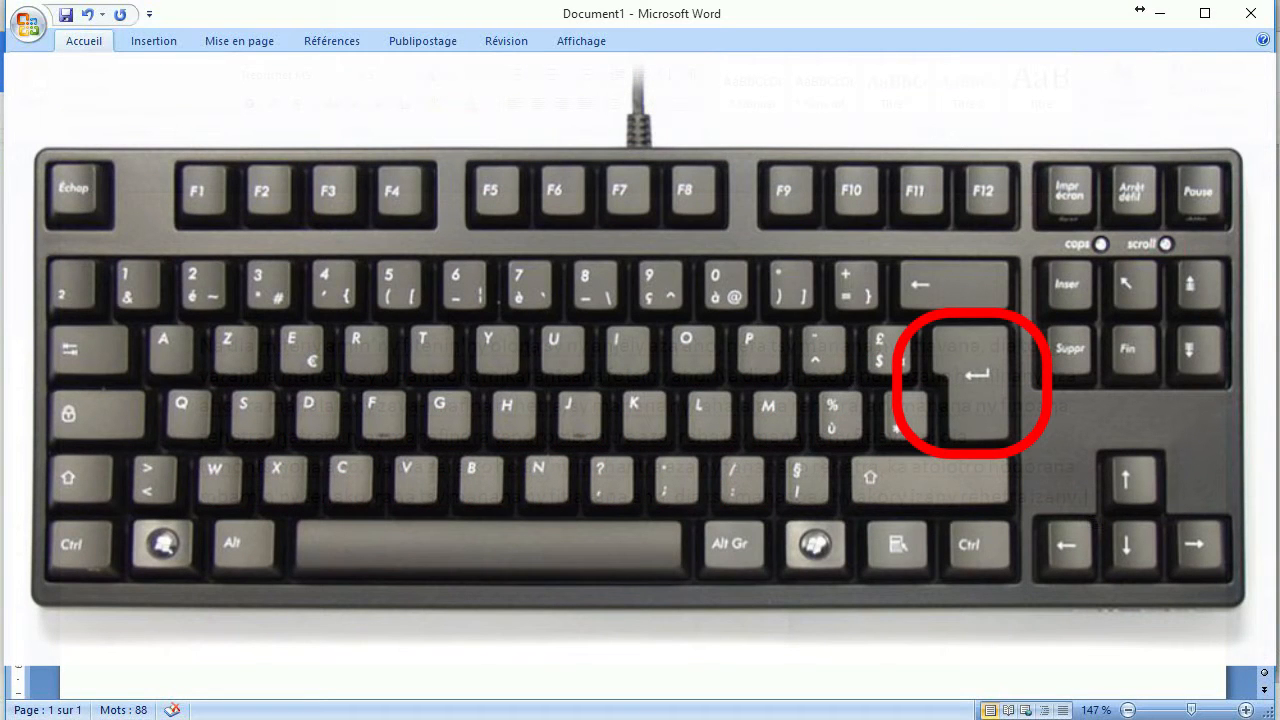
key(Return)
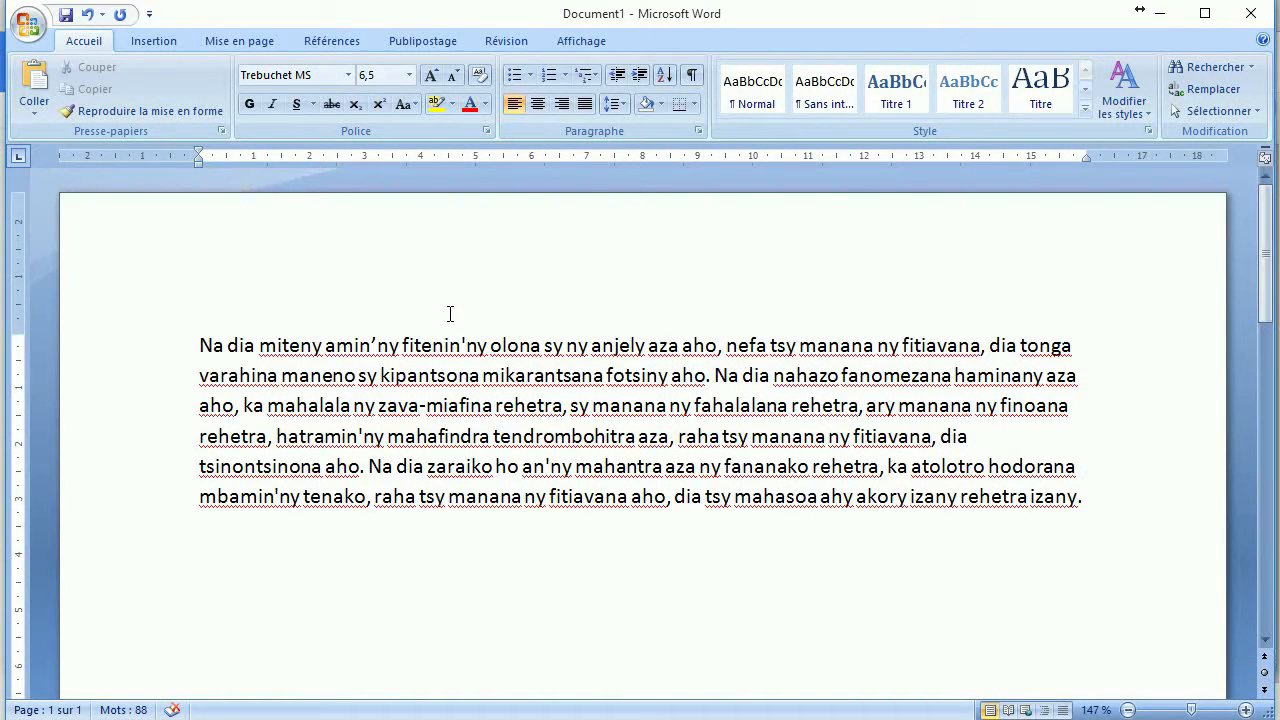
Add a second paragraph beginning "Ny fitiavana dia sady mahari-po" and a third beginning "Ny fitiavana dia tsy hanam-pahataperana".
text(Ny fitiavana dia sady mahari-po no malemy fanahy; ny fitiavana dia tsy mialona, tsy manaonao foana, tsy mieboebo; tsy manao ny tsy mendrika, tsy mitady ny ho azy, tsy mora tezitra, tsy manao an-dolom-po; tsy mifaly noho ny tsy marina ataon'ny olona, fa mifaly noho ny fahamarinany; manala tsiny ny zavatra rehetra, mino ny zavatra rehetra, manantena ny zavatra rehetra, mandefitra ny zavatra rehetra.)
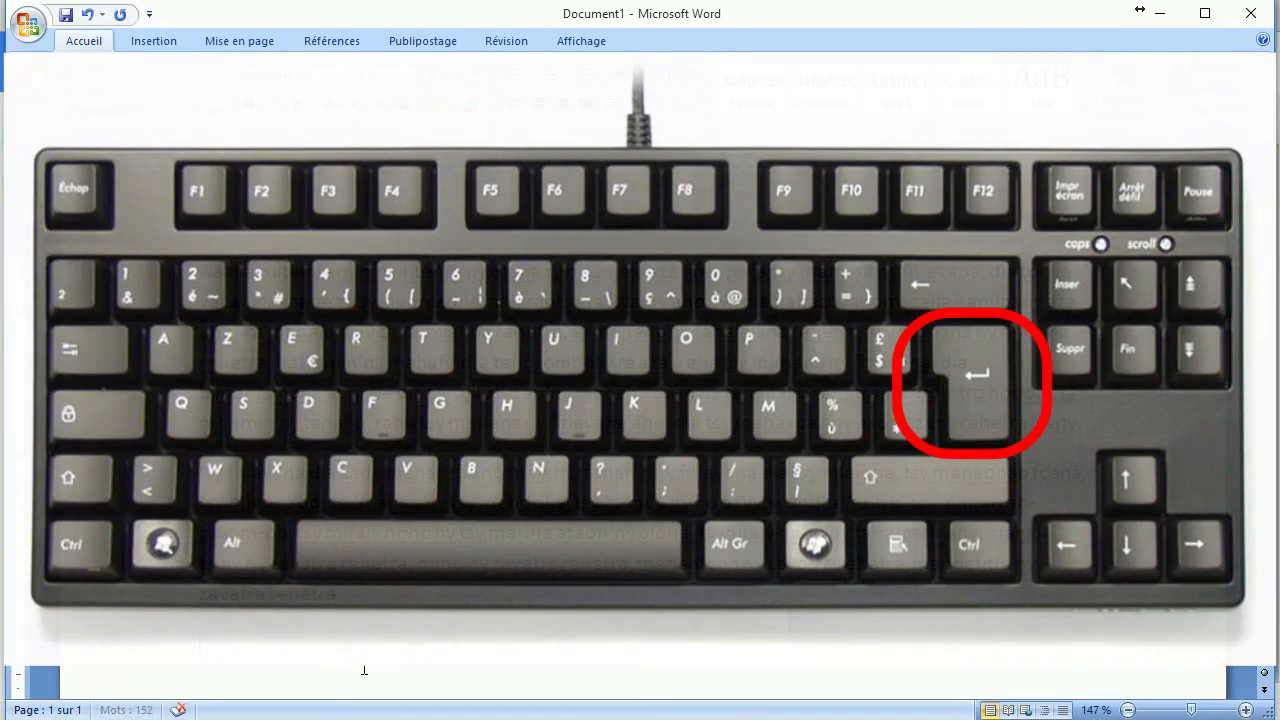
key(Return)
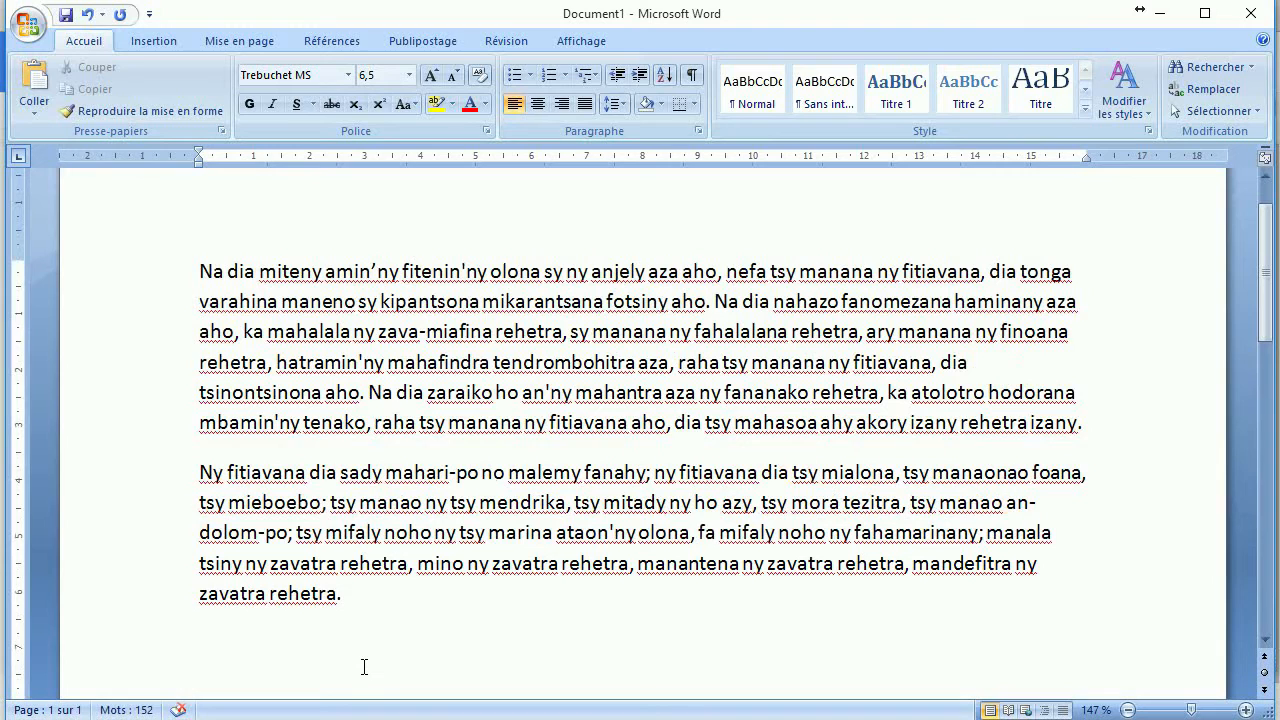
key(ctrl+v)
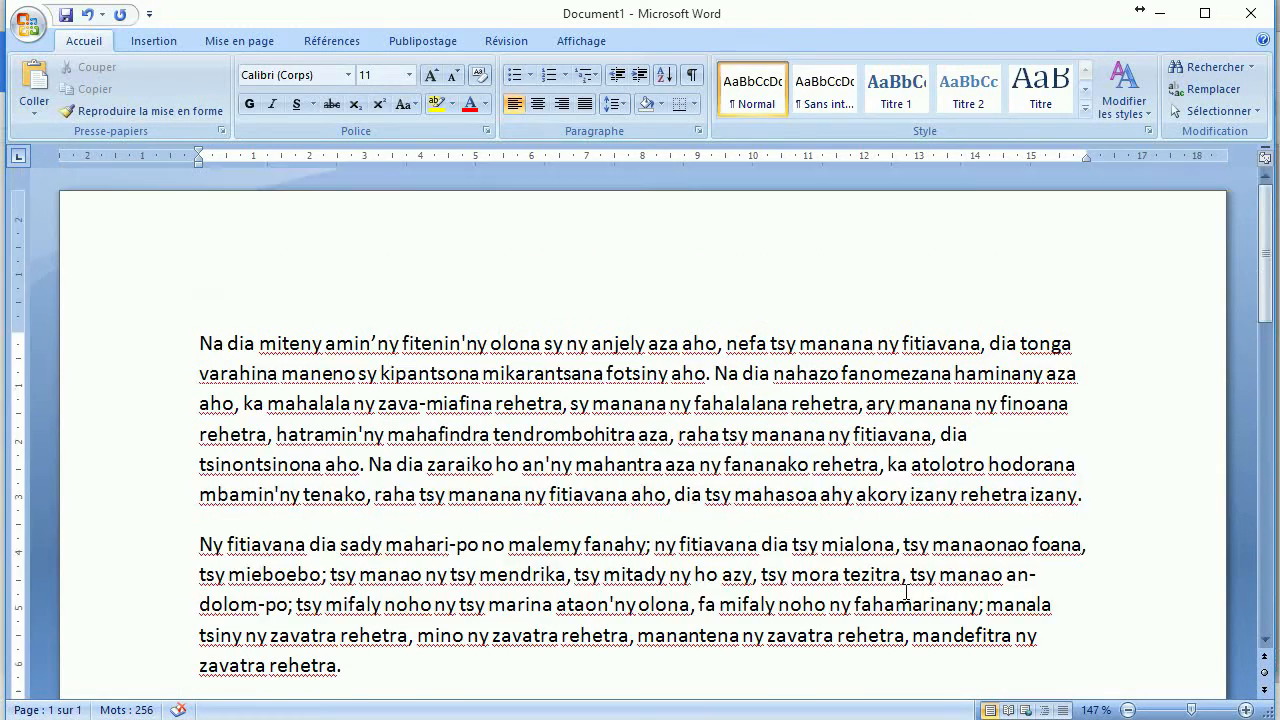
Look through the three paragraphs from the start of the document to its end and back.
scroll(906, 594, down, 2)
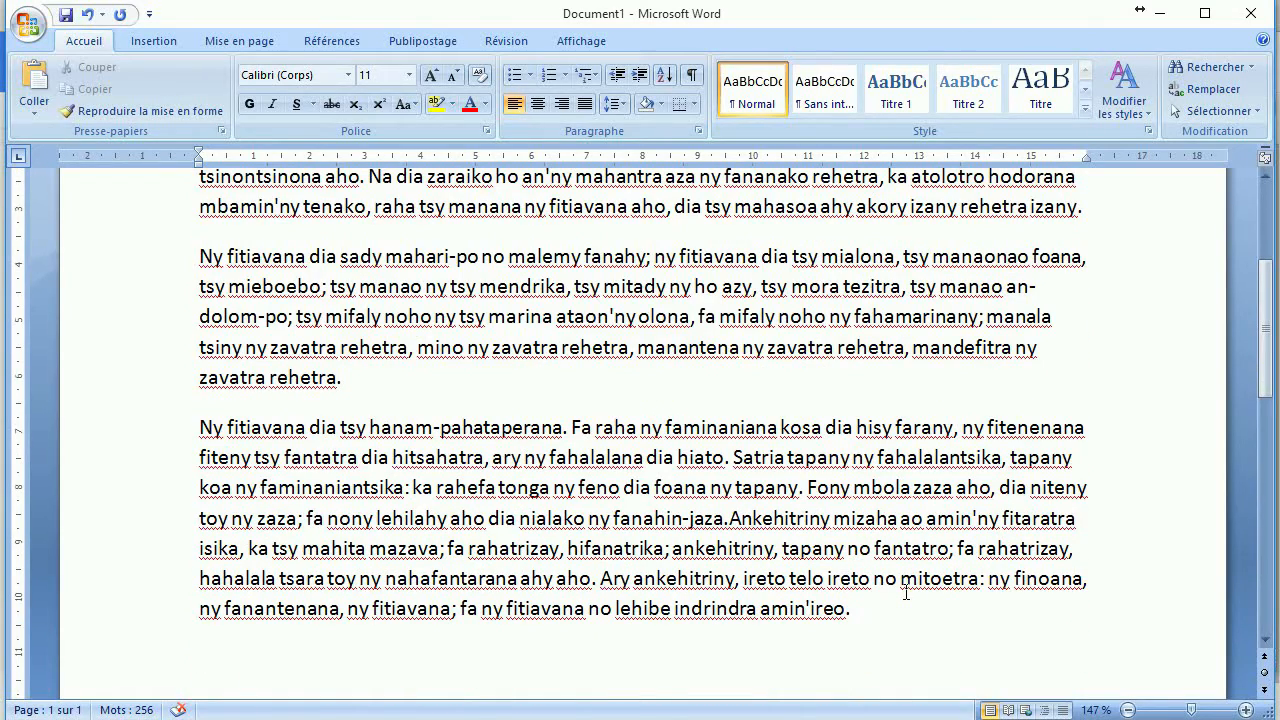
scroll(906, 594, up, 2)
scroll(906, 594, up, 1)
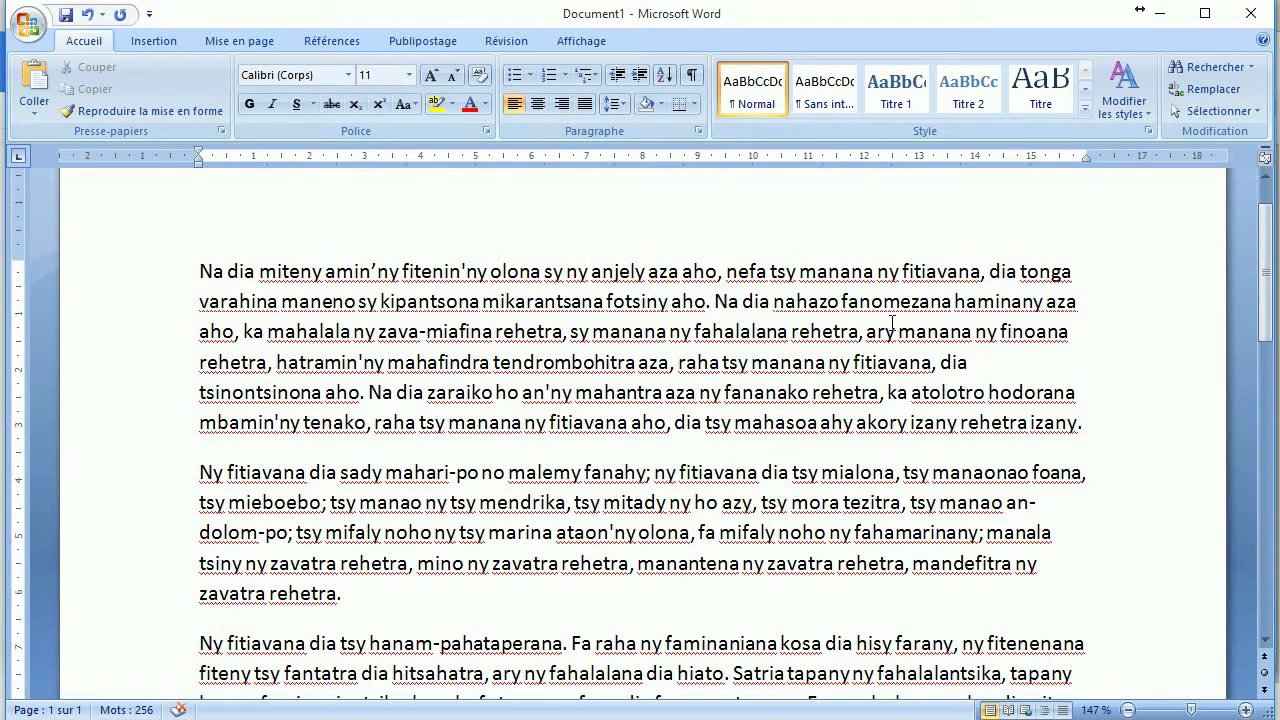
click(1094, 427)
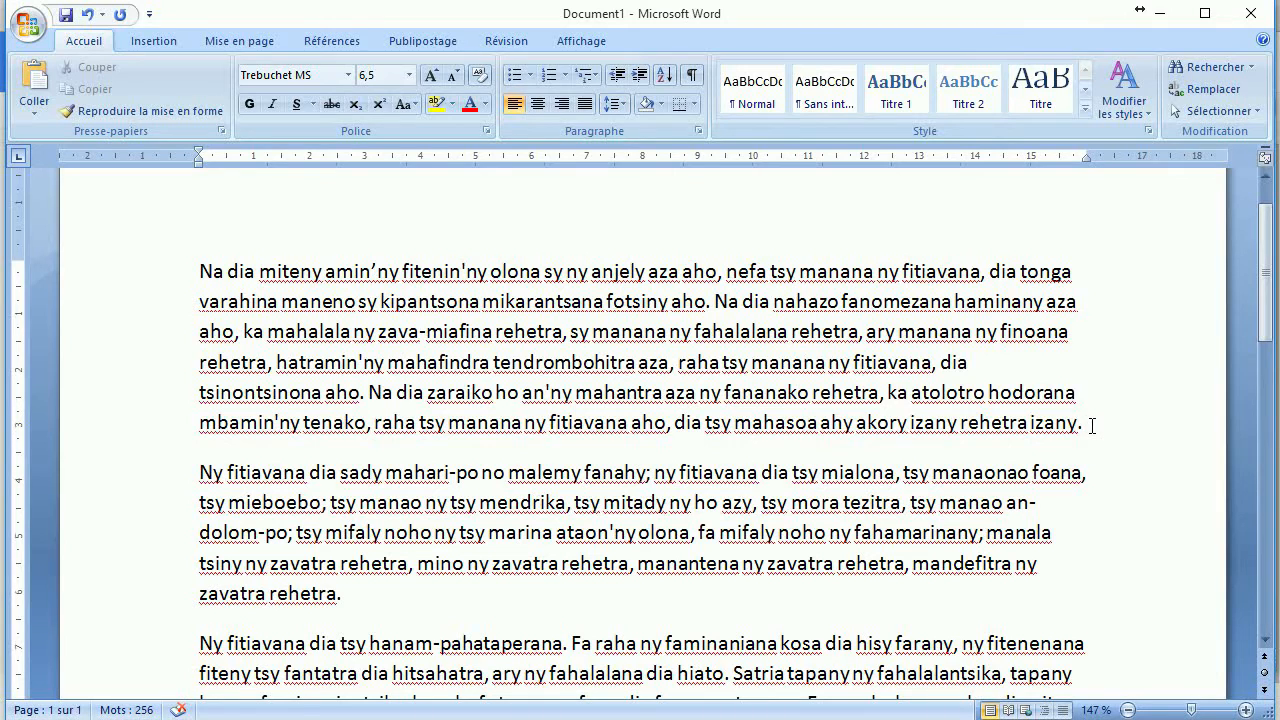
key(ctrl+Home)
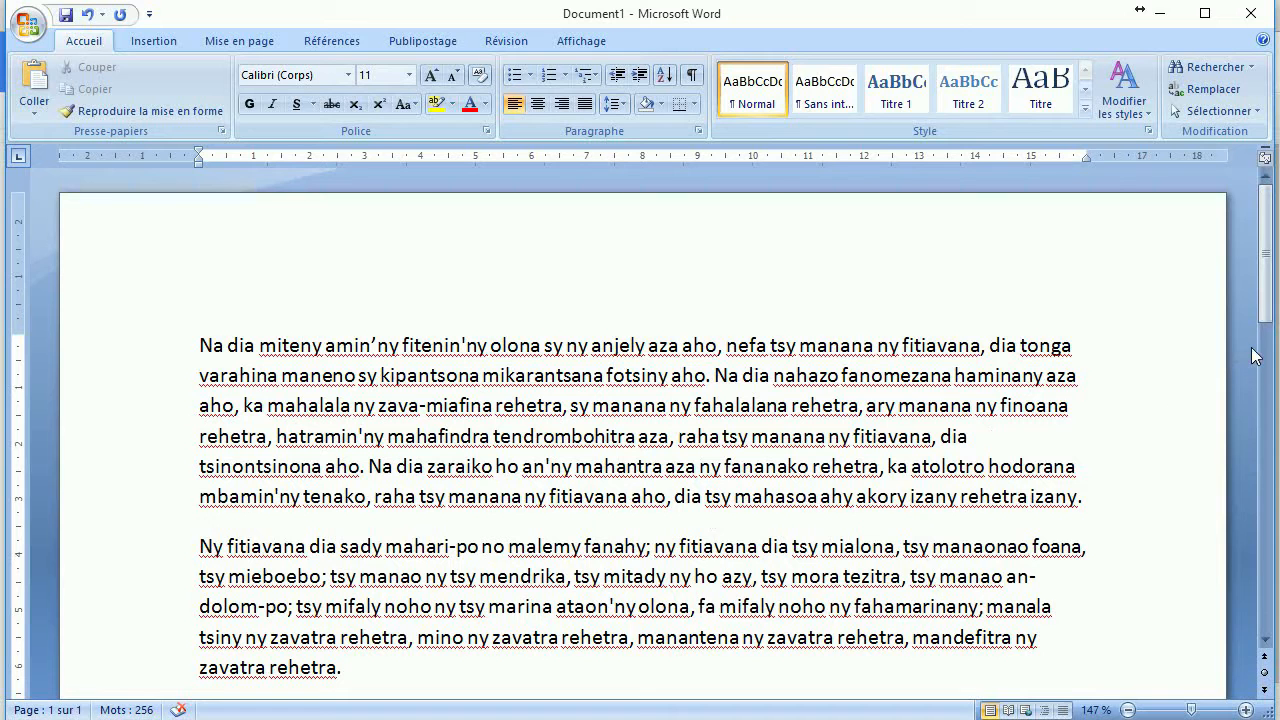
scroll(1265, 300, down, 1)
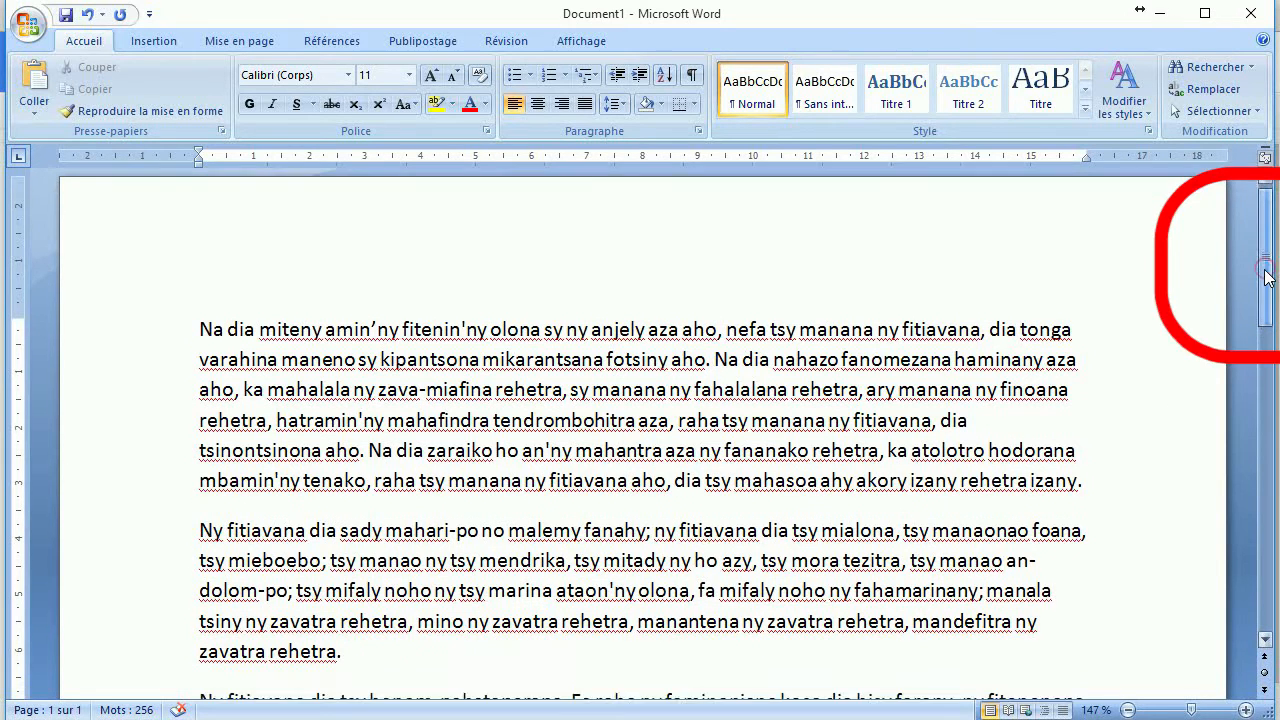
mouse_move(1265, 297)
mouse_down()
mouse_move(1265, 525)
mouse_move(1267, 286)
mouse_up()
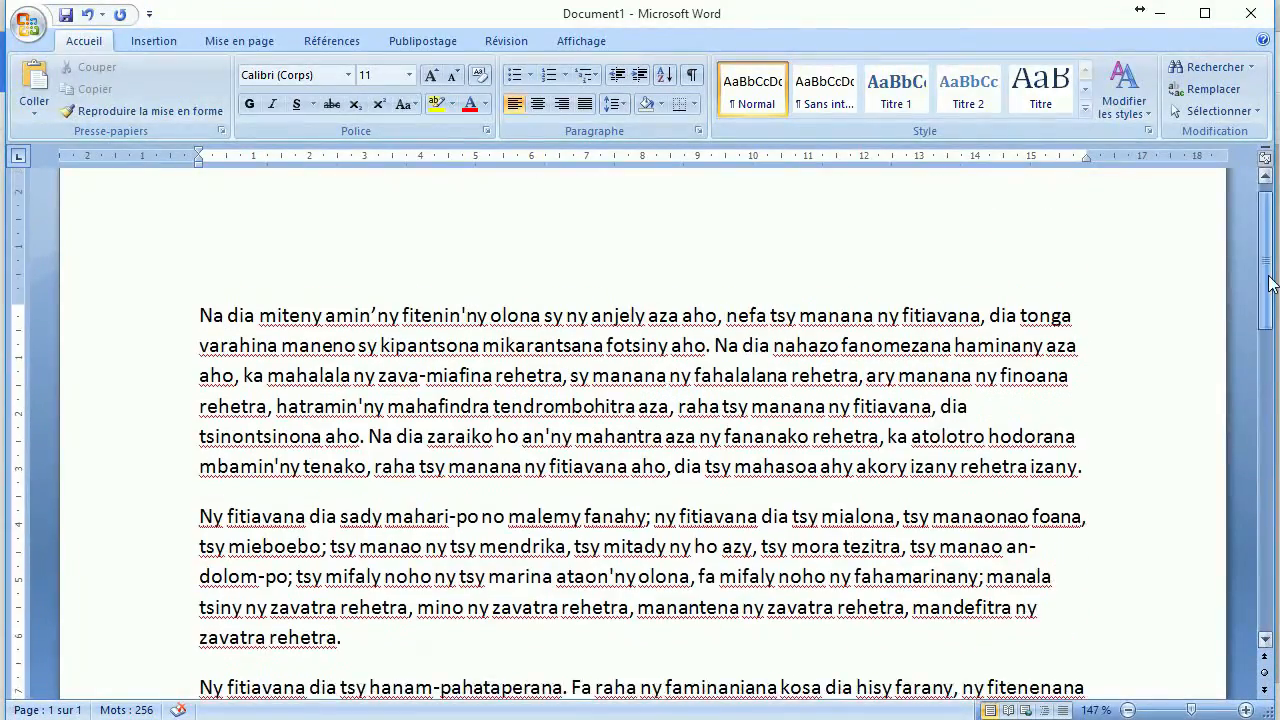
click(1267, 639)
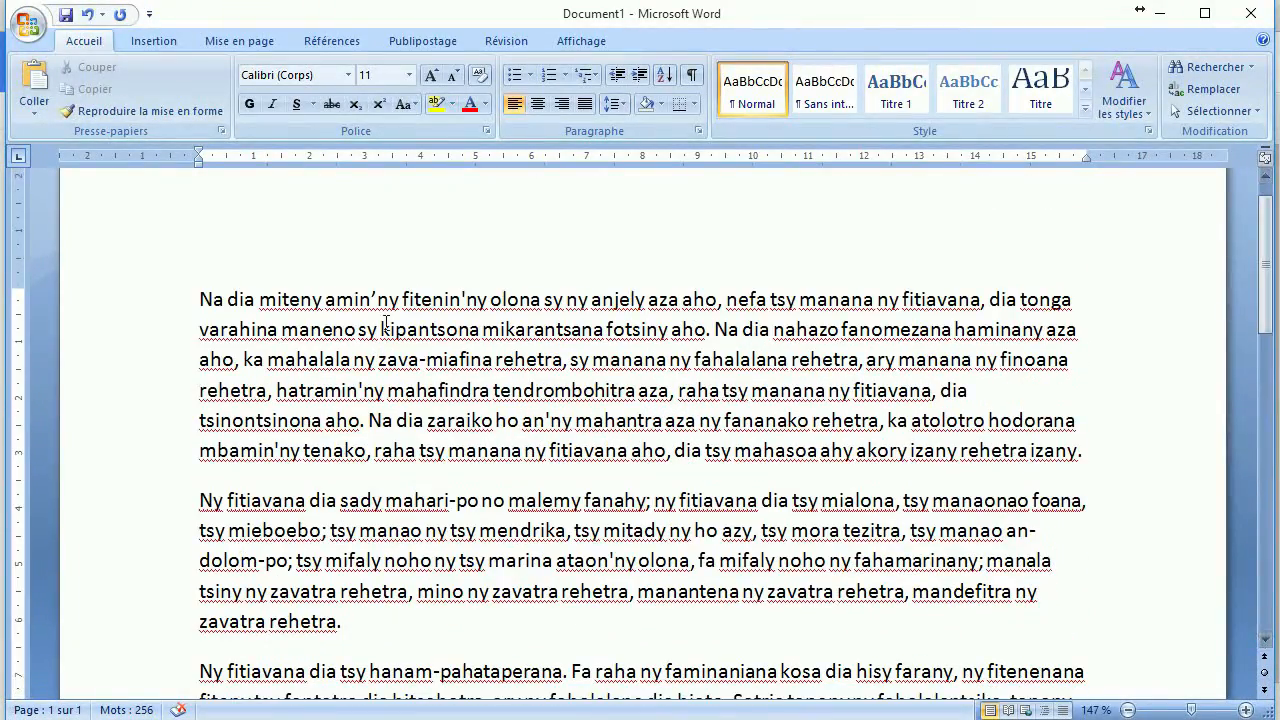
scroll(542, 425, down, 2)
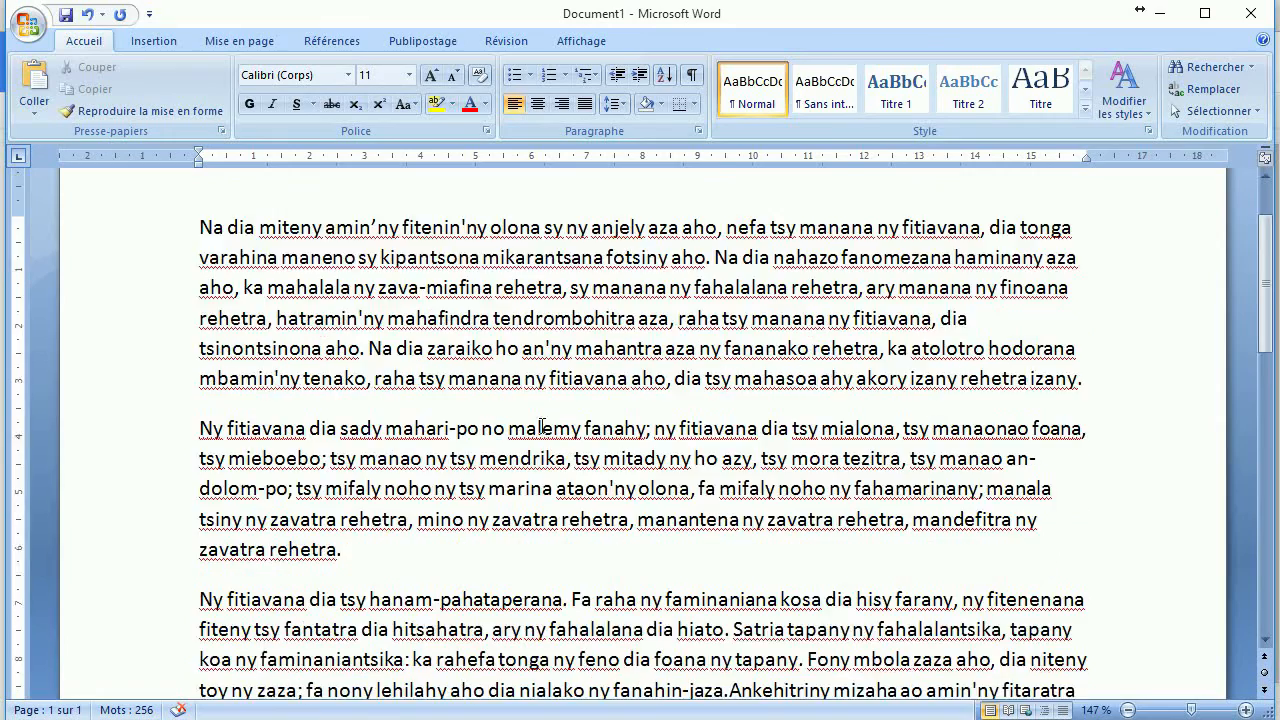
scroll(542, 425, up, 2)
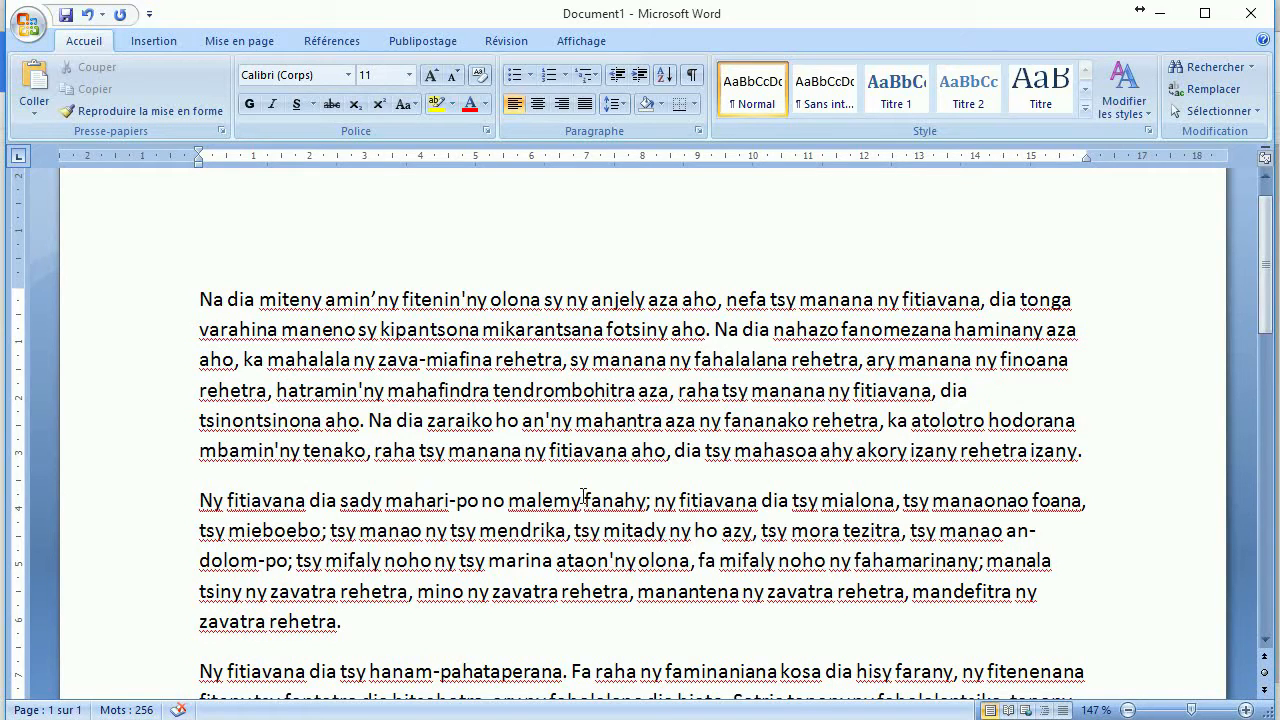
Insert the word "ihany" after "sy manana" in the first paragraph and remove it again.
click(200, 297)
click(665, 358)
text(ihany)
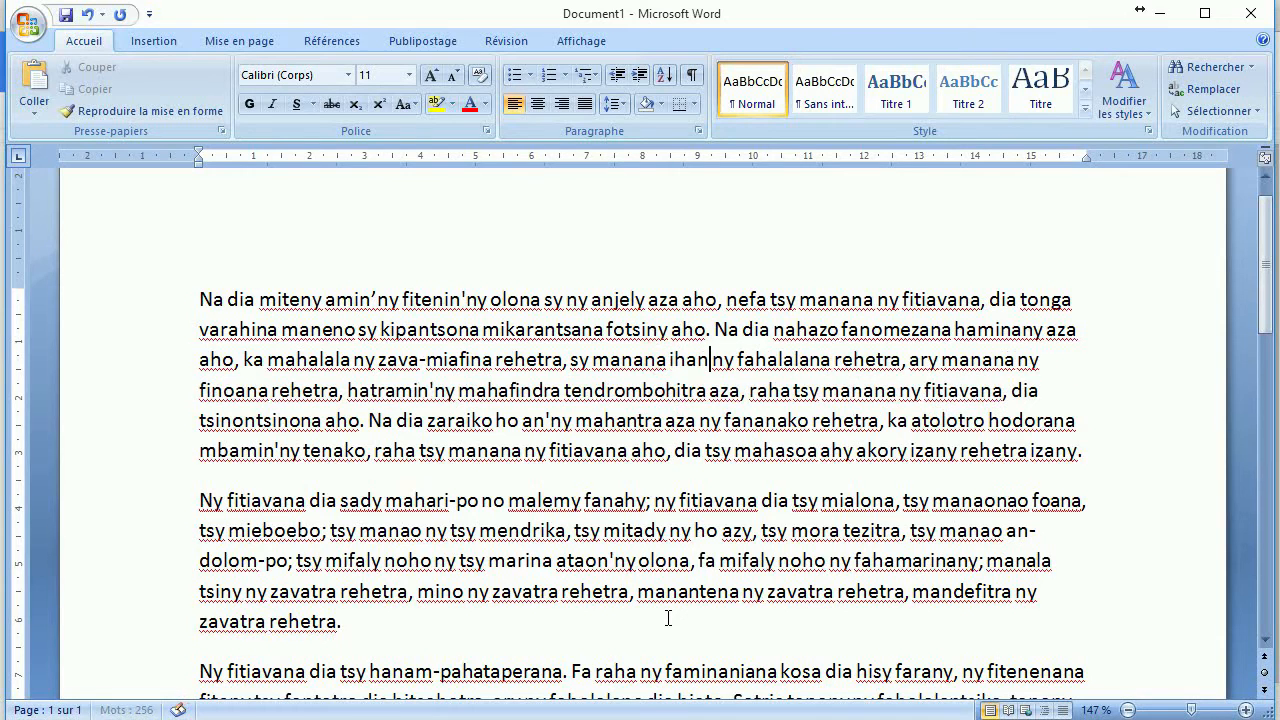
key(ctrl+shift+Left)
key(BackSpace)
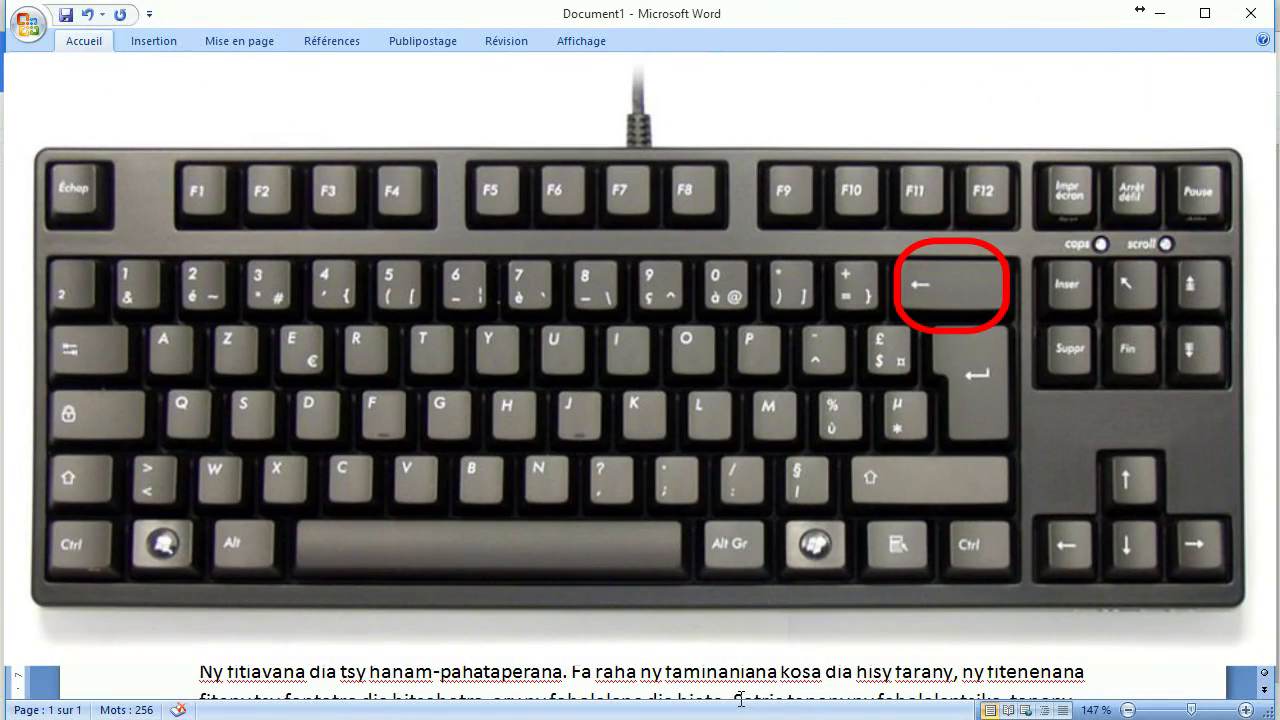
Delete the word "manana" before "ny fahalalana rehetra" in the first paragraph.
key(BackSpace)
key(BackSpace)
key(BackSpace)
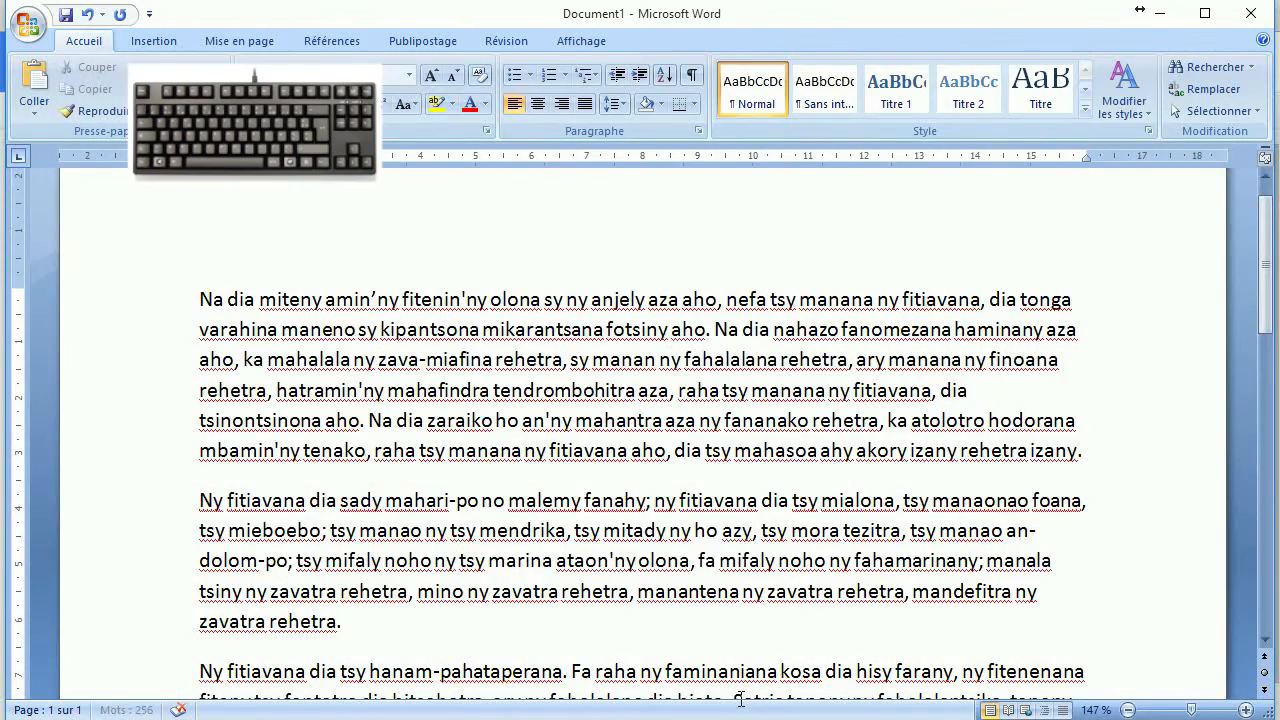
key(BackSpace)
key(BackSpace)
key(BackSpace)
key(BackSpace)
key(BackSpace)
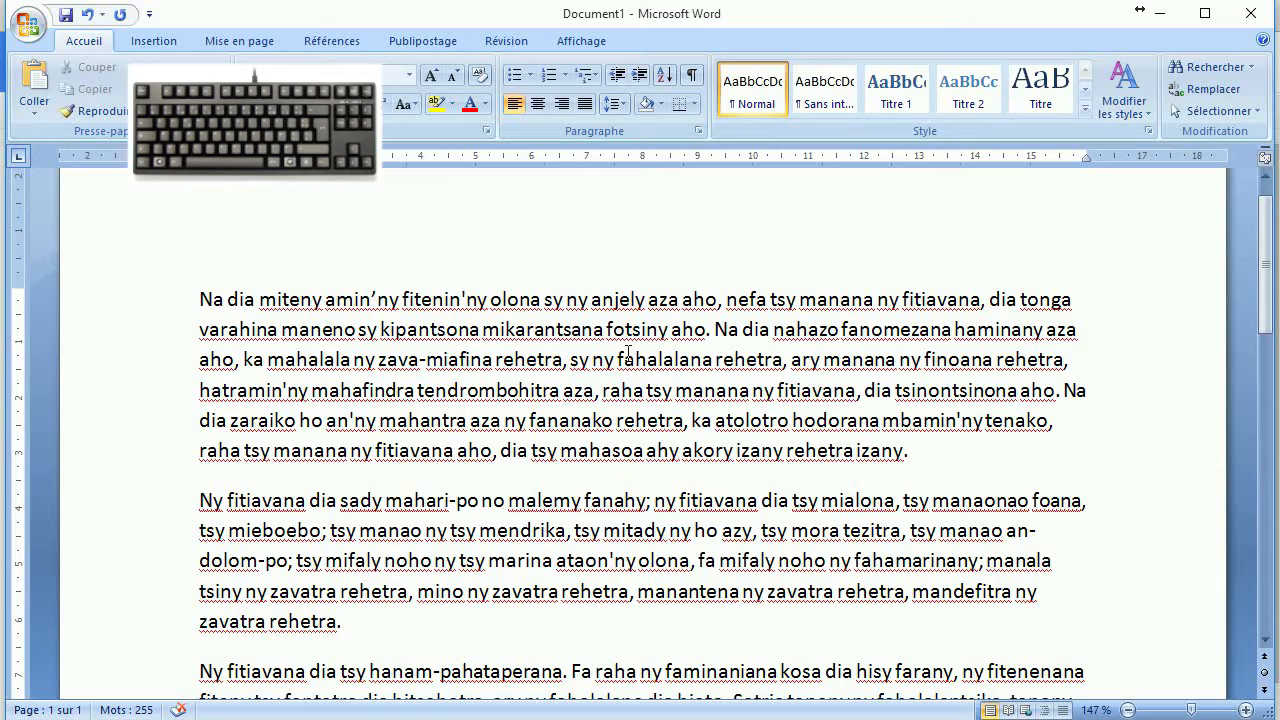
Delete the word "fahalalana" between "sy ny" and "rehetra" in the first paragraph.
click(617, 358)
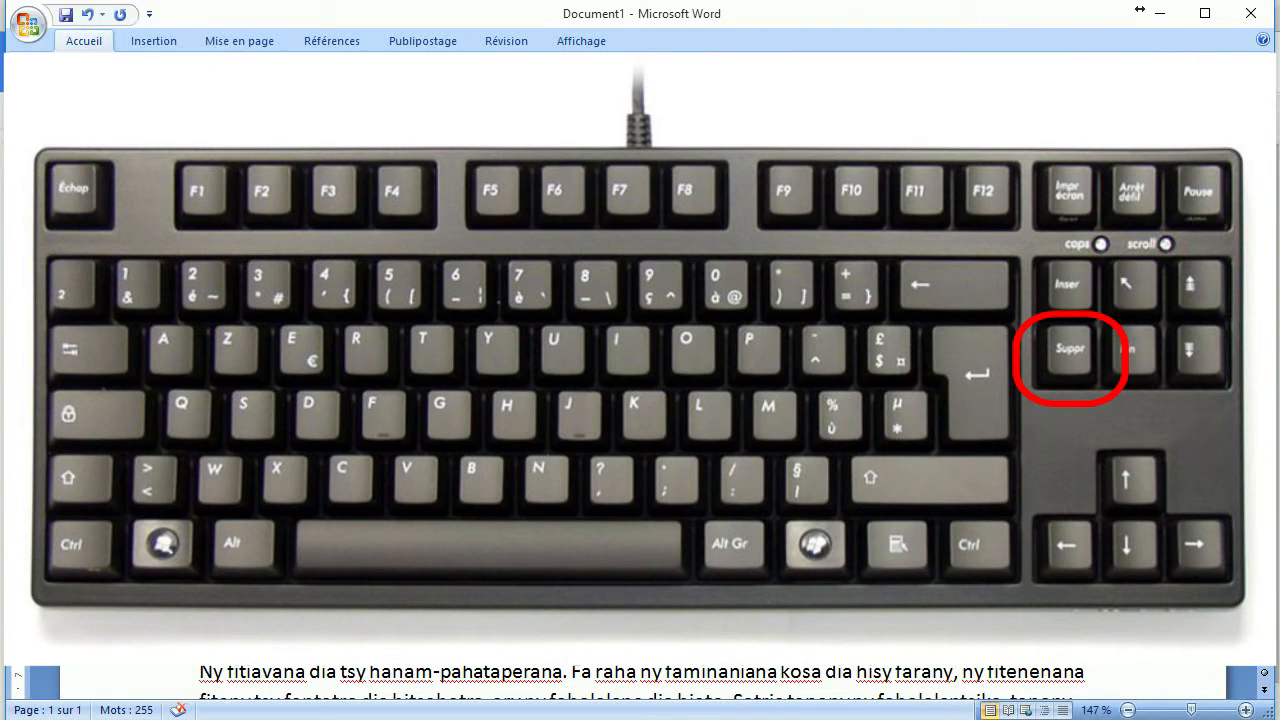
key(Delete)
key(Delete)
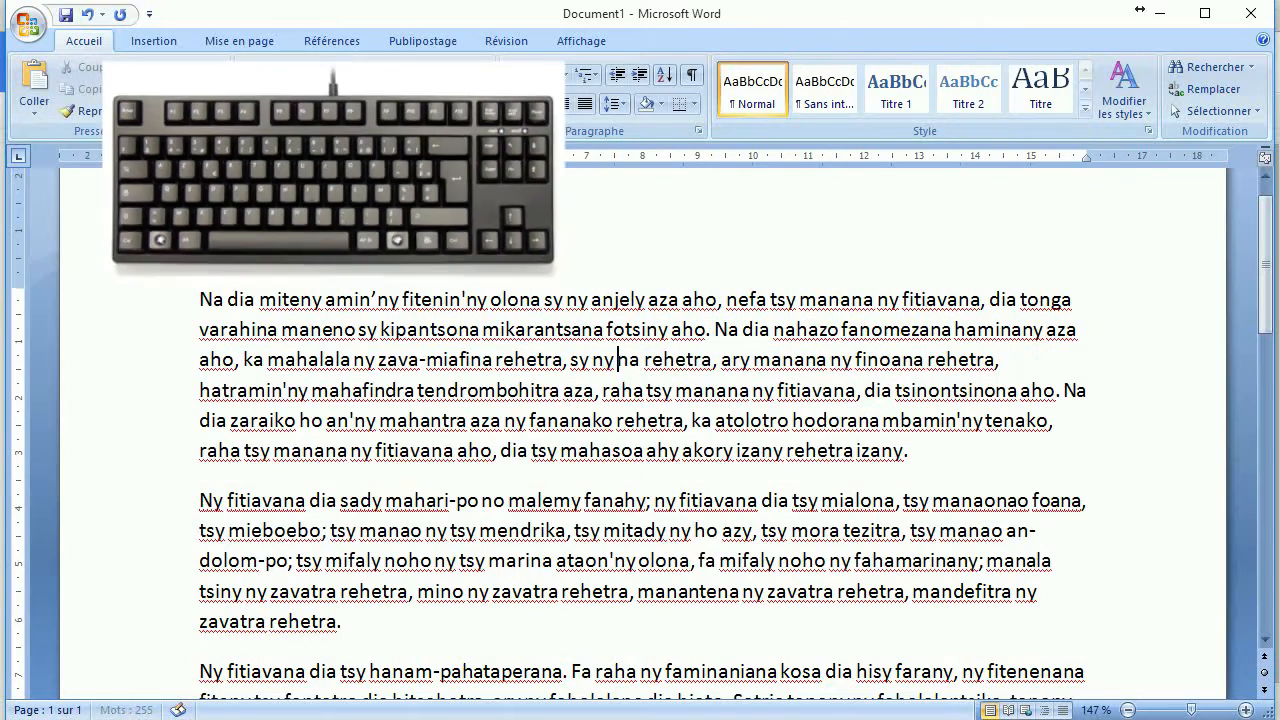
key(Delete)
key(Delete)
key(Delete)
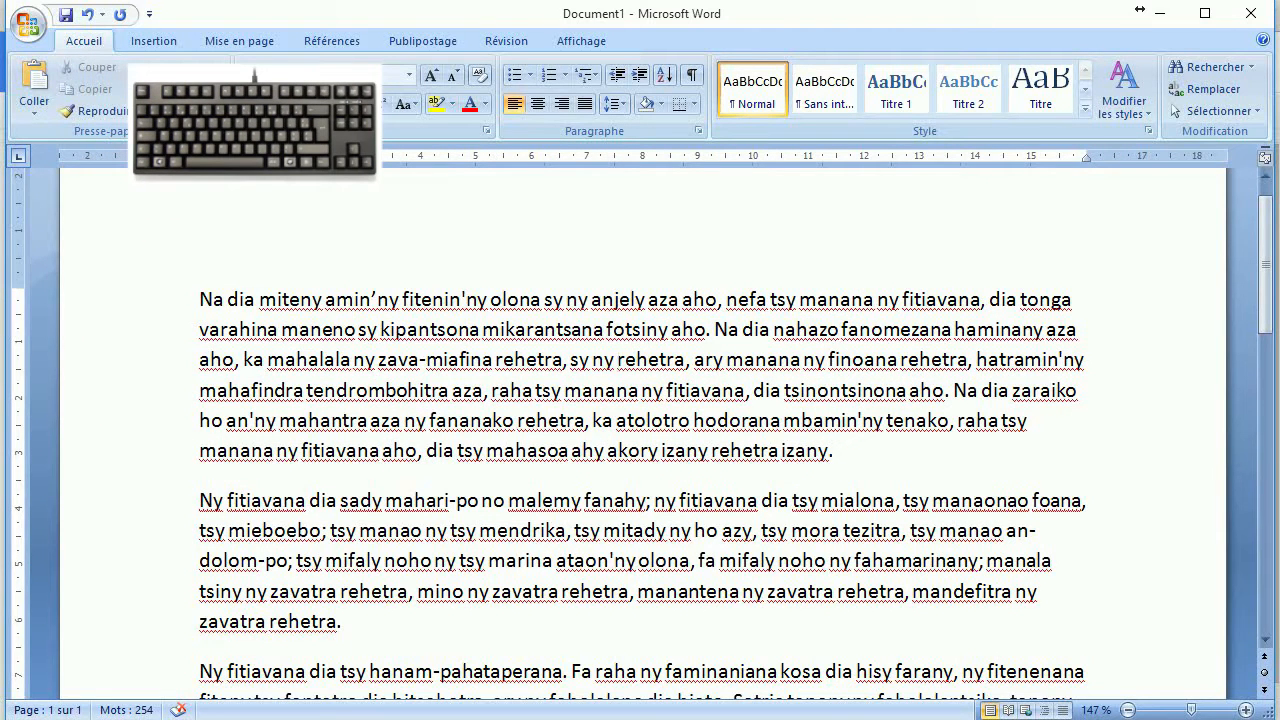
Delete the word "miteny" after the opening "Na dia" of the first paragraph.
click(261, 301)
key(Delete)
key(Delete)
key(Delete)
key(Delete)
key(Delete)
key(Delete)
key(Delete)
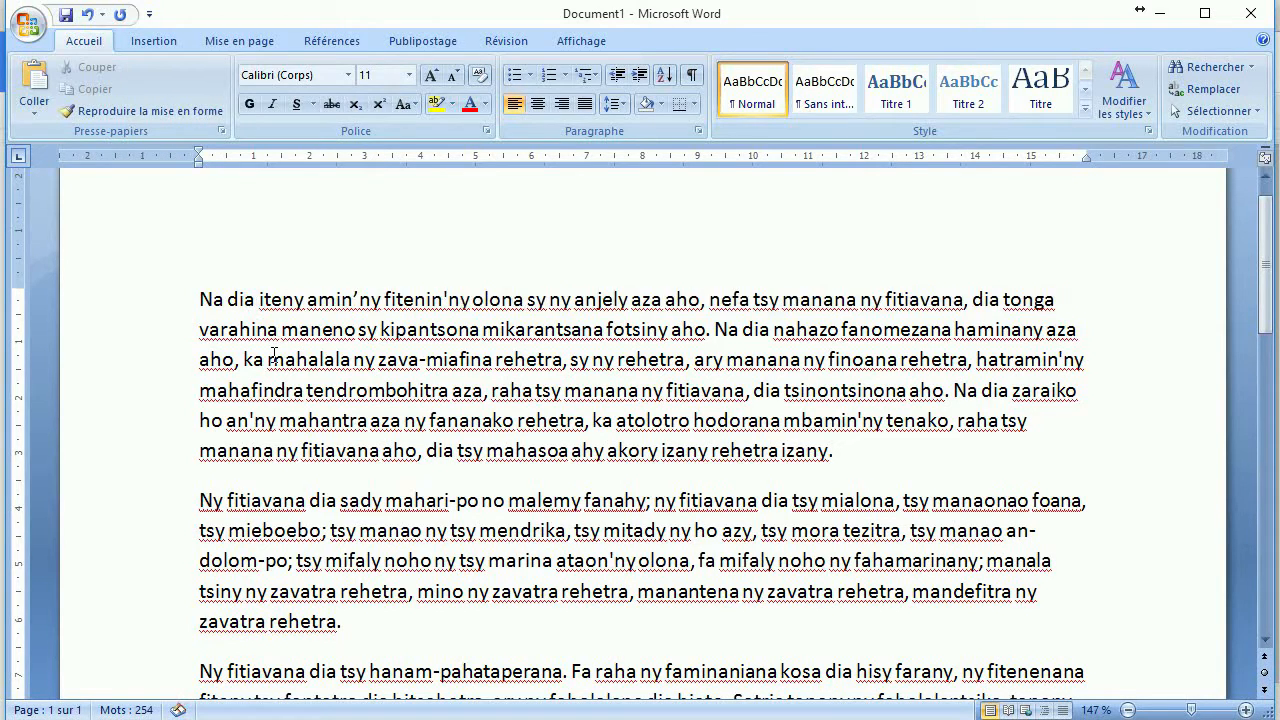
key(Delete)
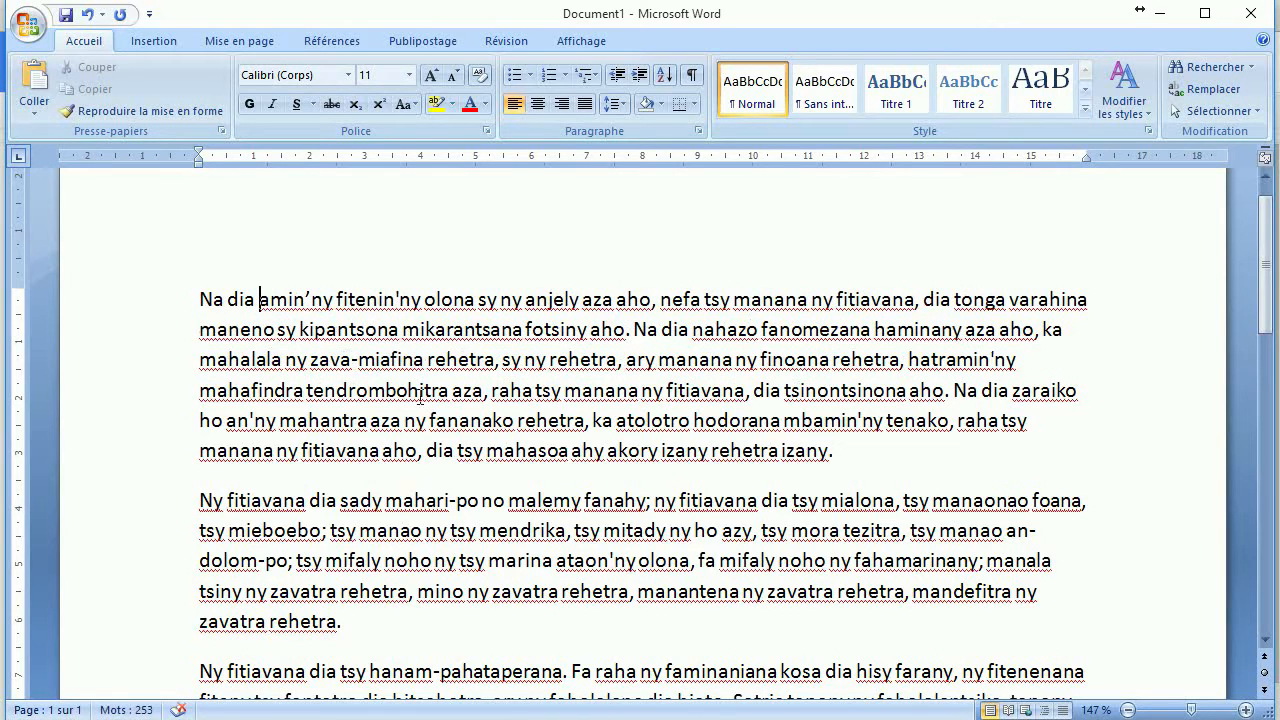
Delete the word "olona" after "fitenin'ny" in the first line.
key(BackSpace)
key(BackSpace)
key(BackSpace)
key(BackSpace)
key(BackSpace)
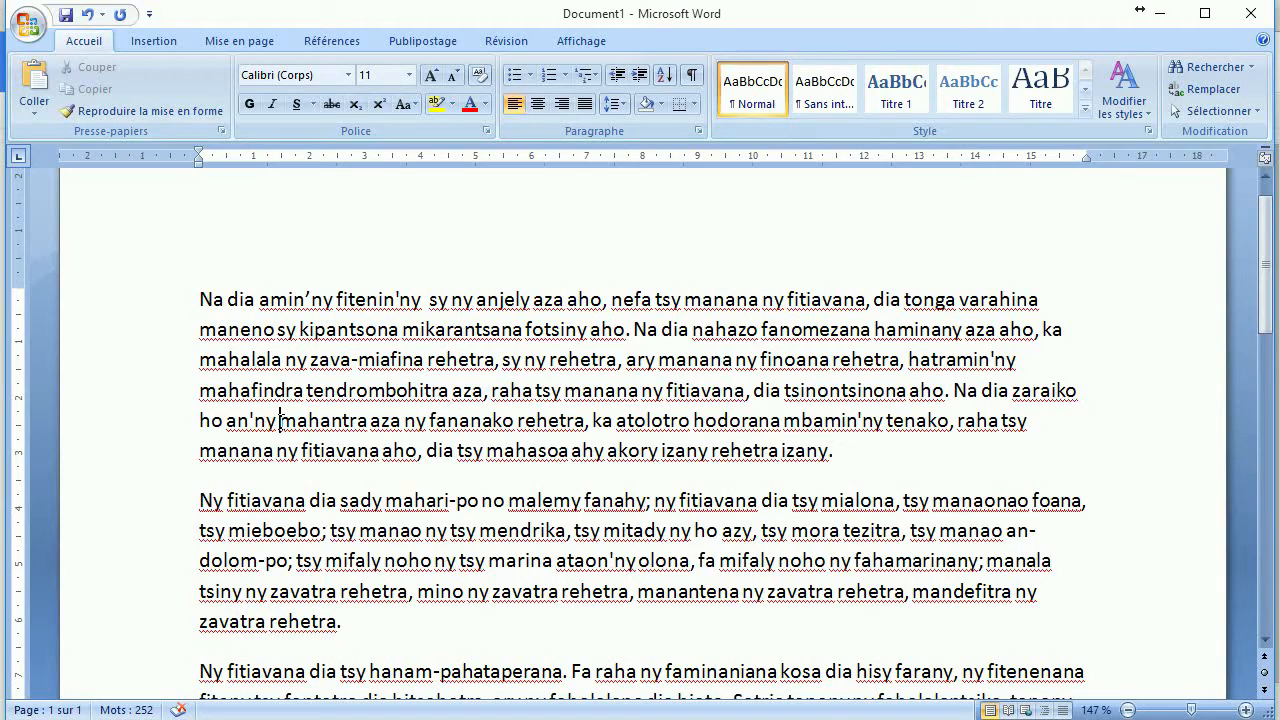
Delete the word "mahantra" after "an'ny" and replace "fananako" with "a" in the first paragraph.
drag(280, 420, 367, 421)
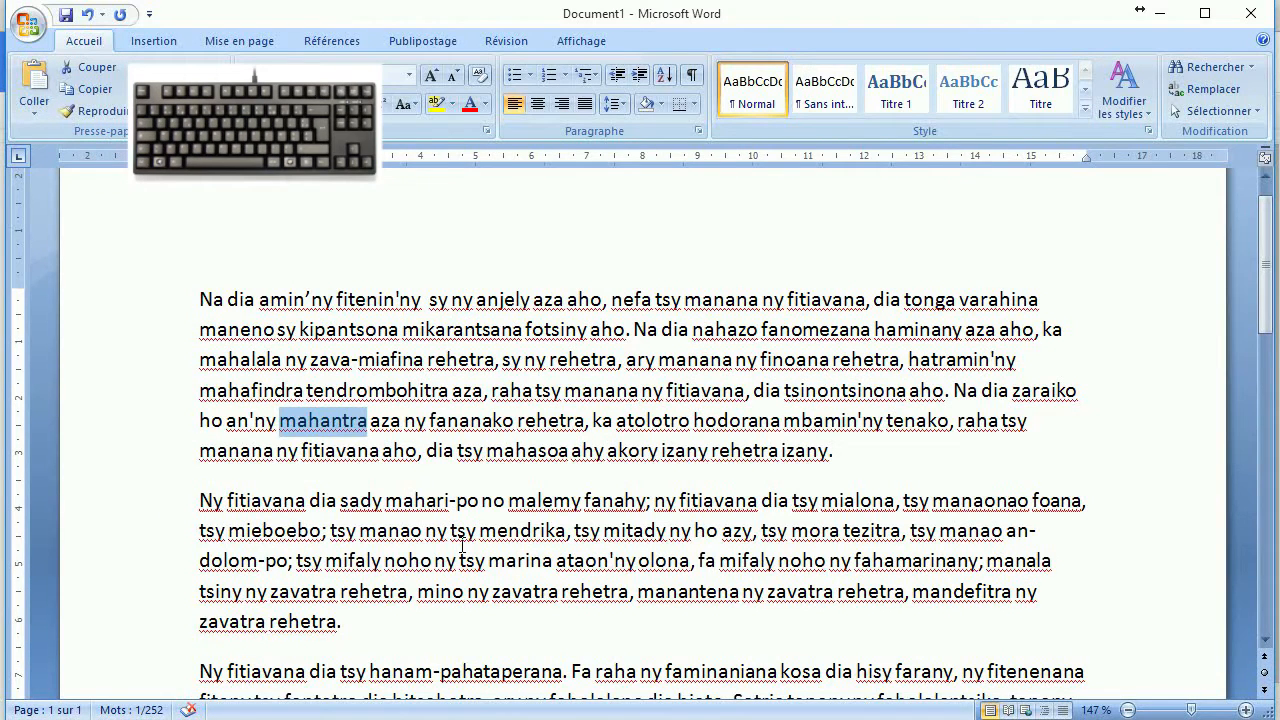
key(Delete)
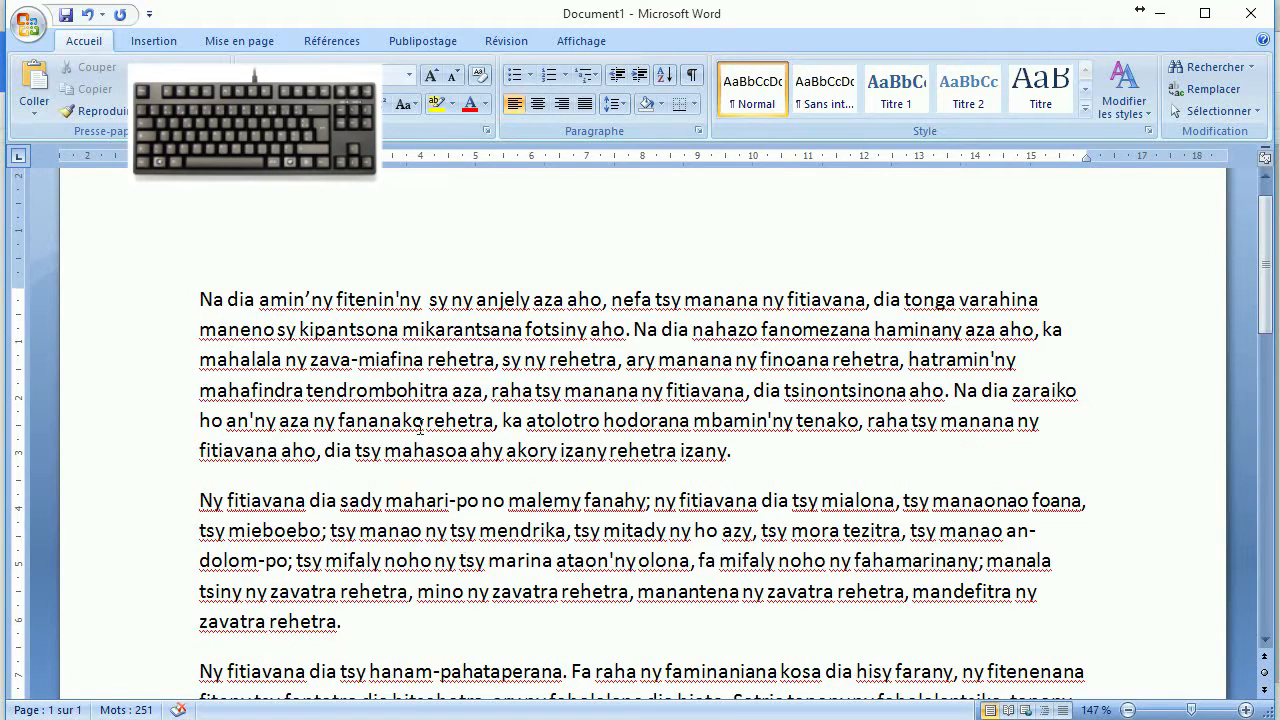
drag(424, 421, 338, 421)
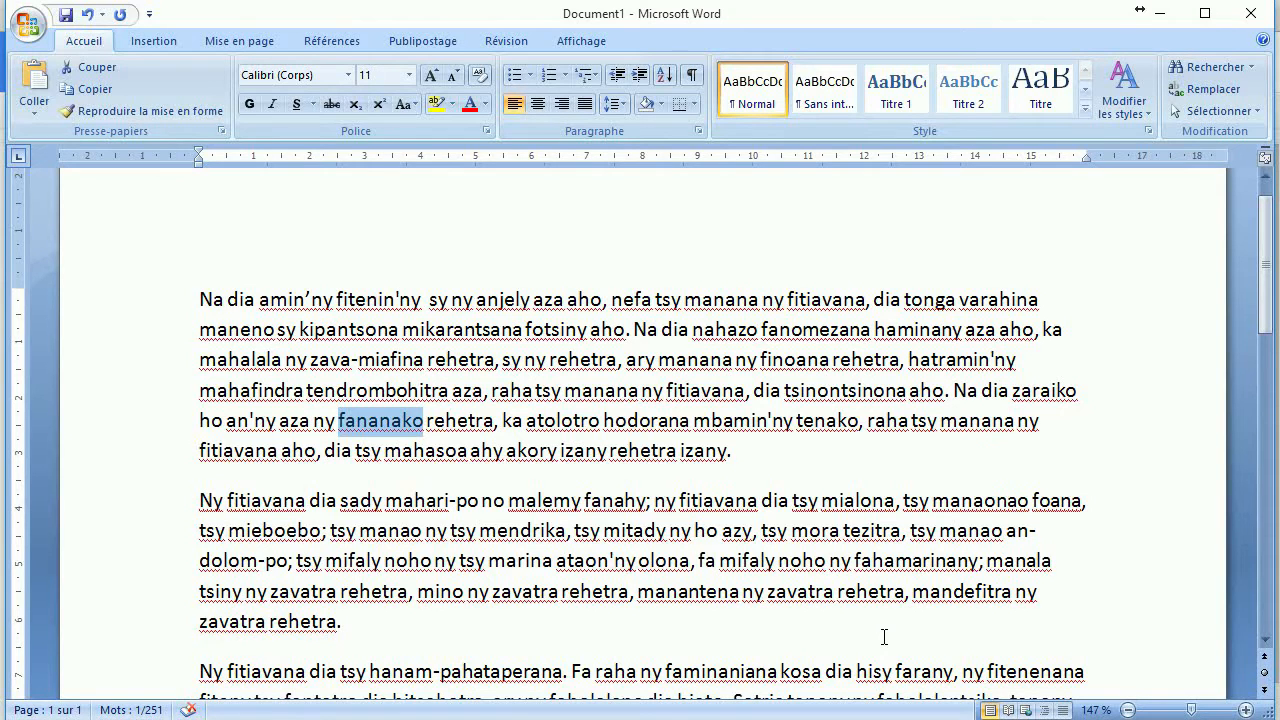
text(avana)
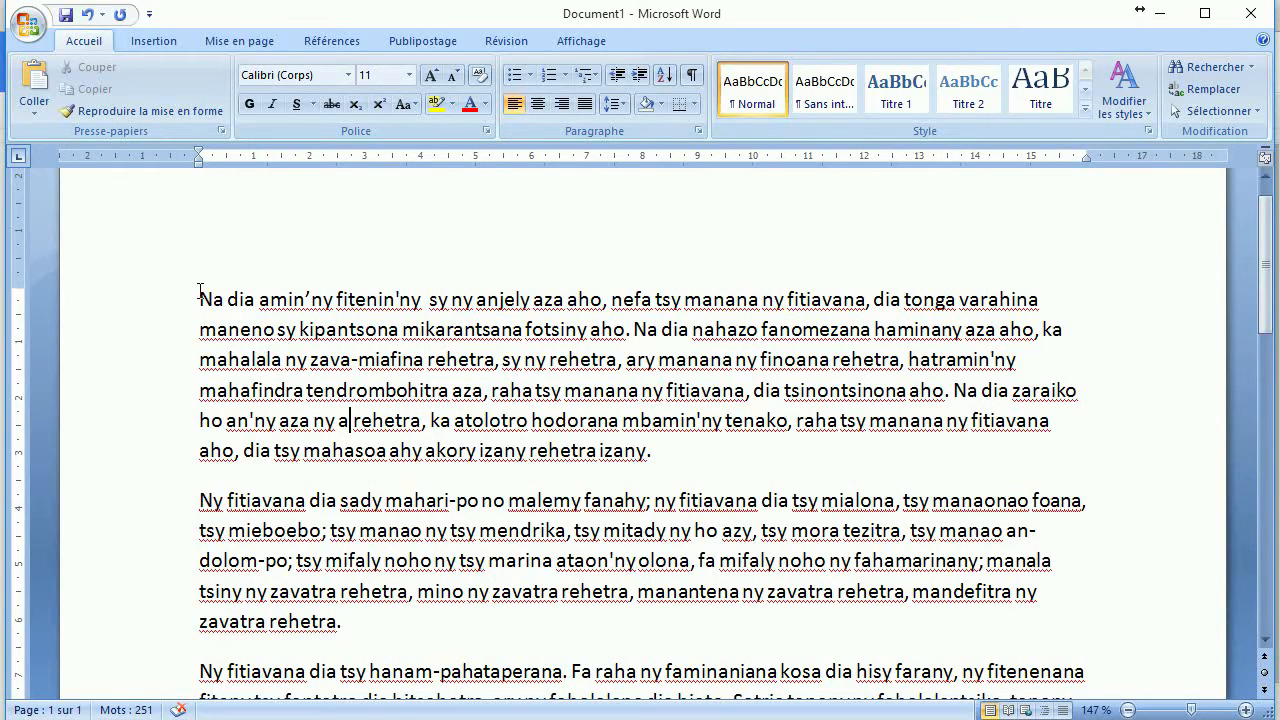
Select the entire text of the document and clear the selection.
drag(199, 288, 875, 712)
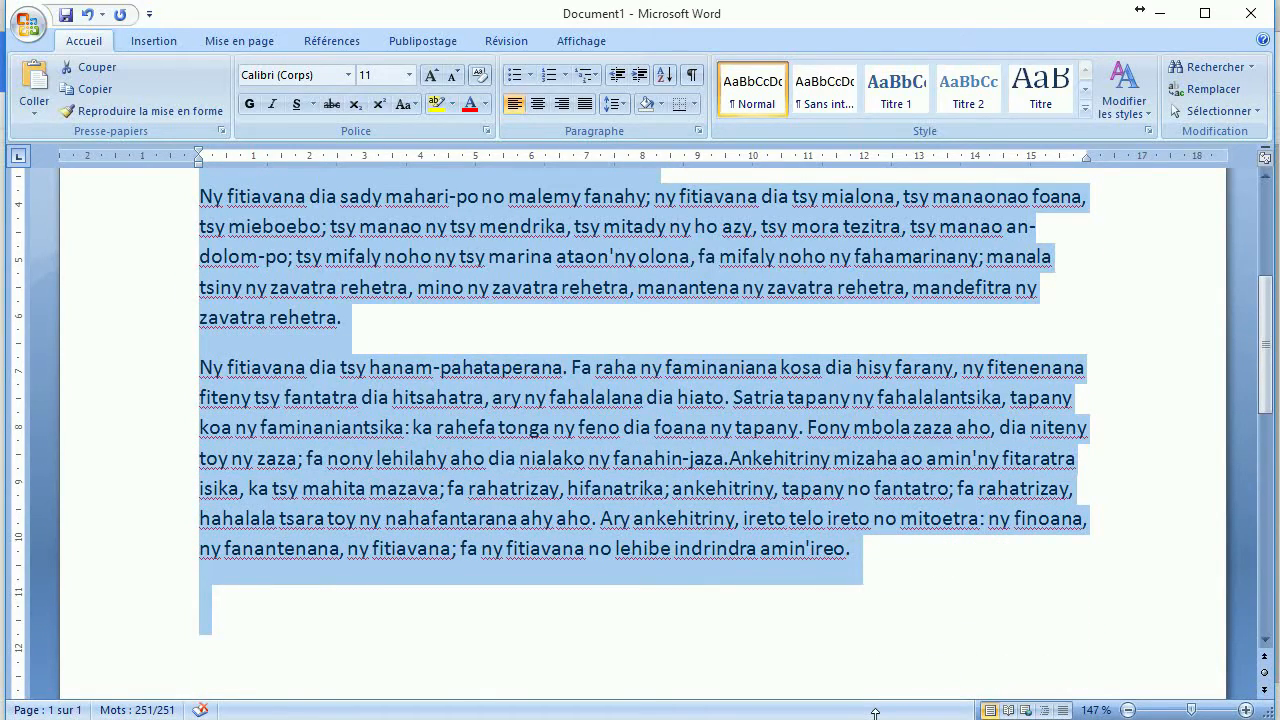
scroll(838, 455, up, 4)
click(334, 318)
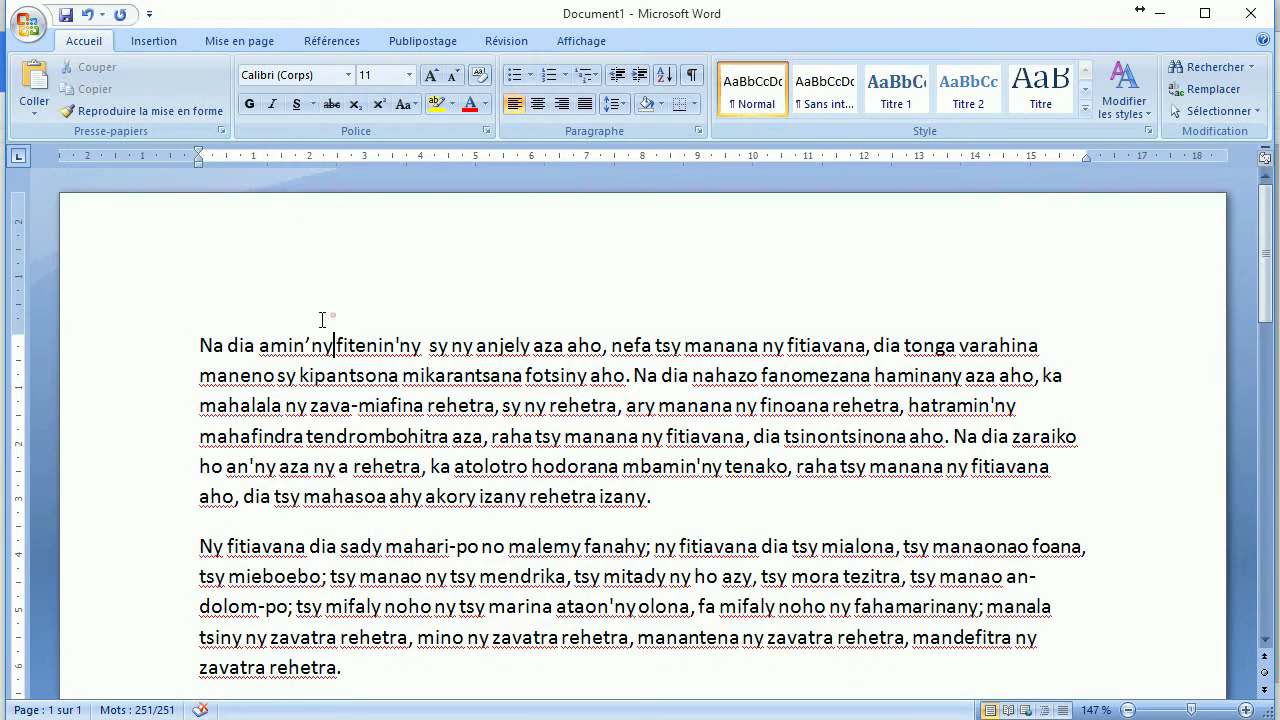
Delete the entire first paragraph, from "Na dia" through "izany rehetra izany.".
drag(199, 345, 440, 365)
click(251, 375)
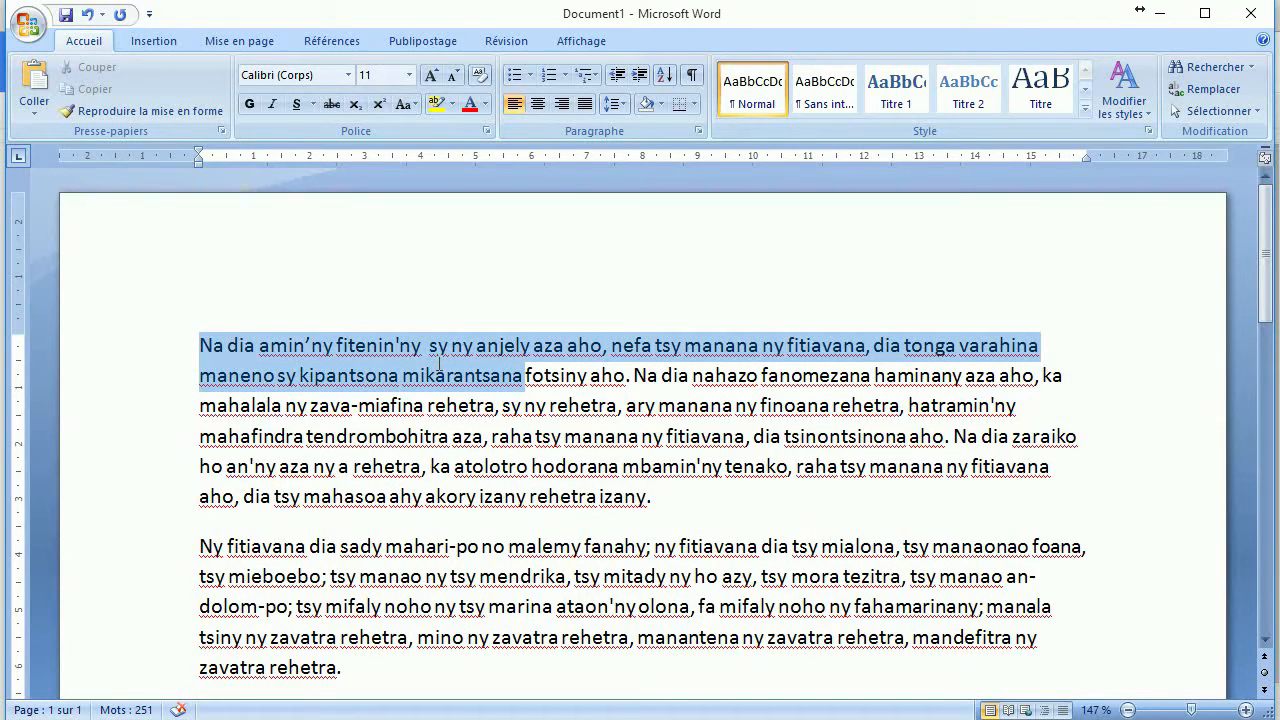
drag(440, 365, 689, 502)
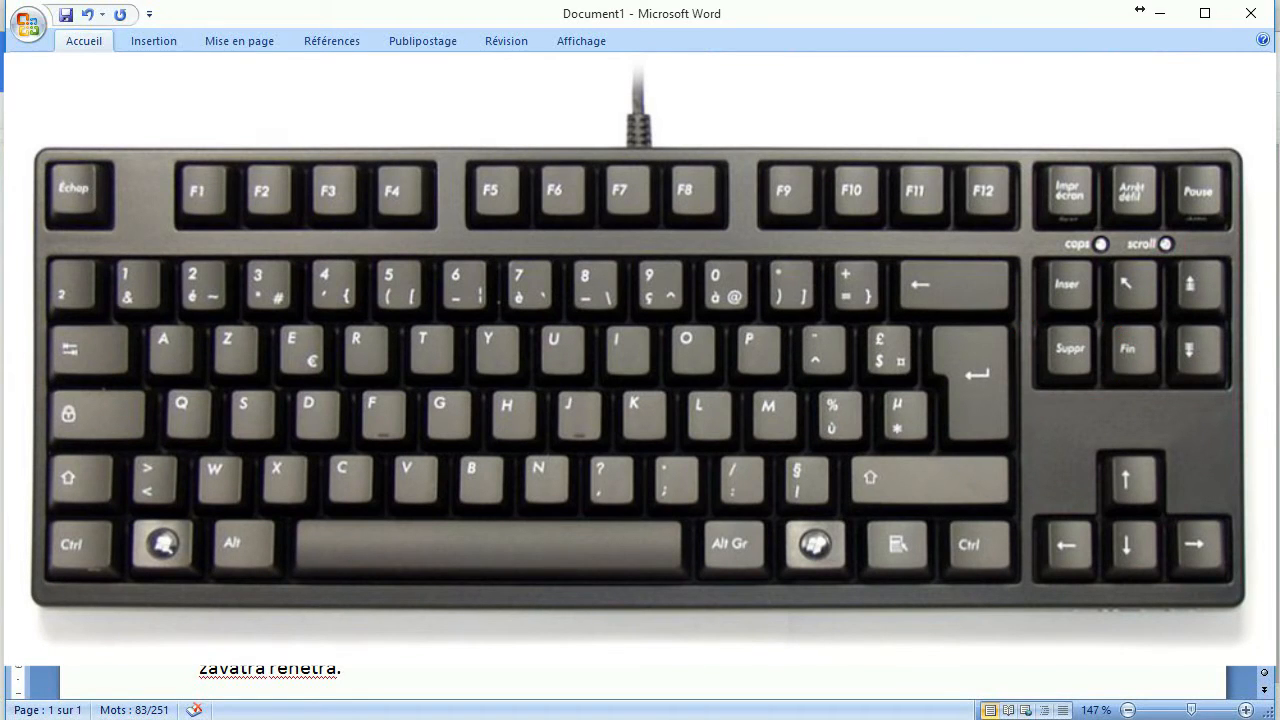
key(Delete)
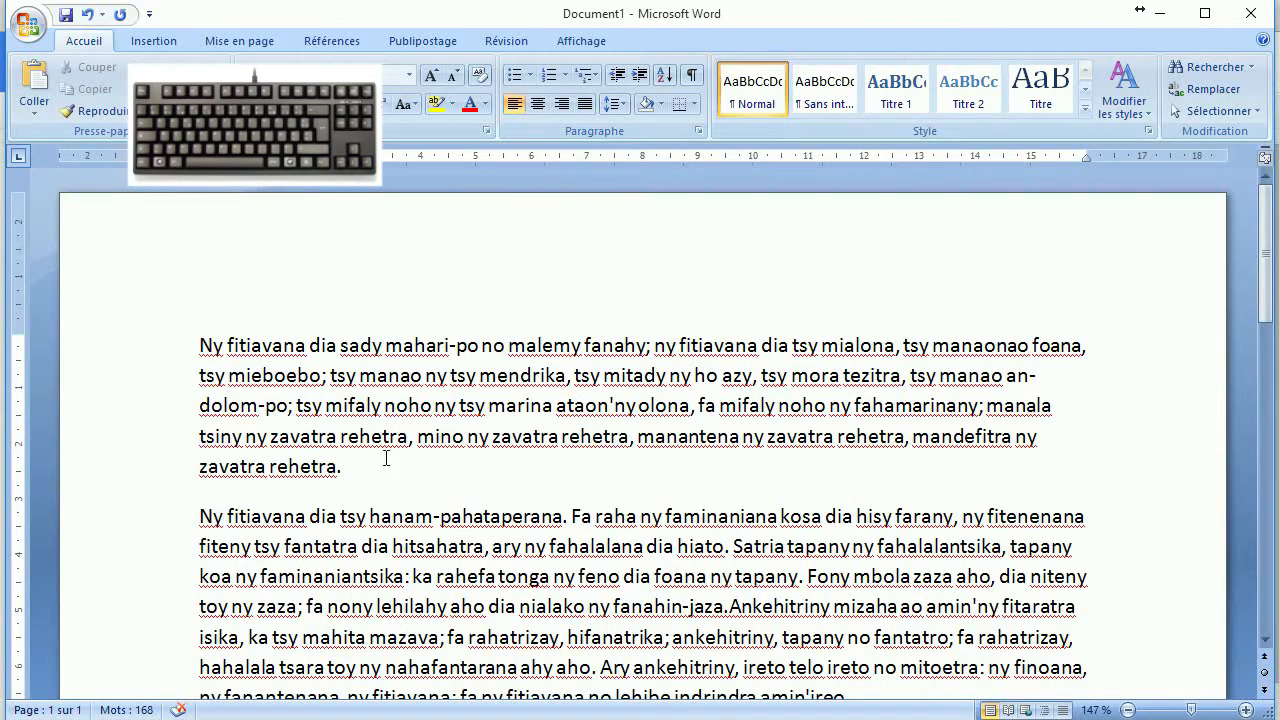
Replace the whole paragraph beginning "Ny fitiavana dia sady mahari-po" with the letter "e".
drag(367, 469, 200, 345)
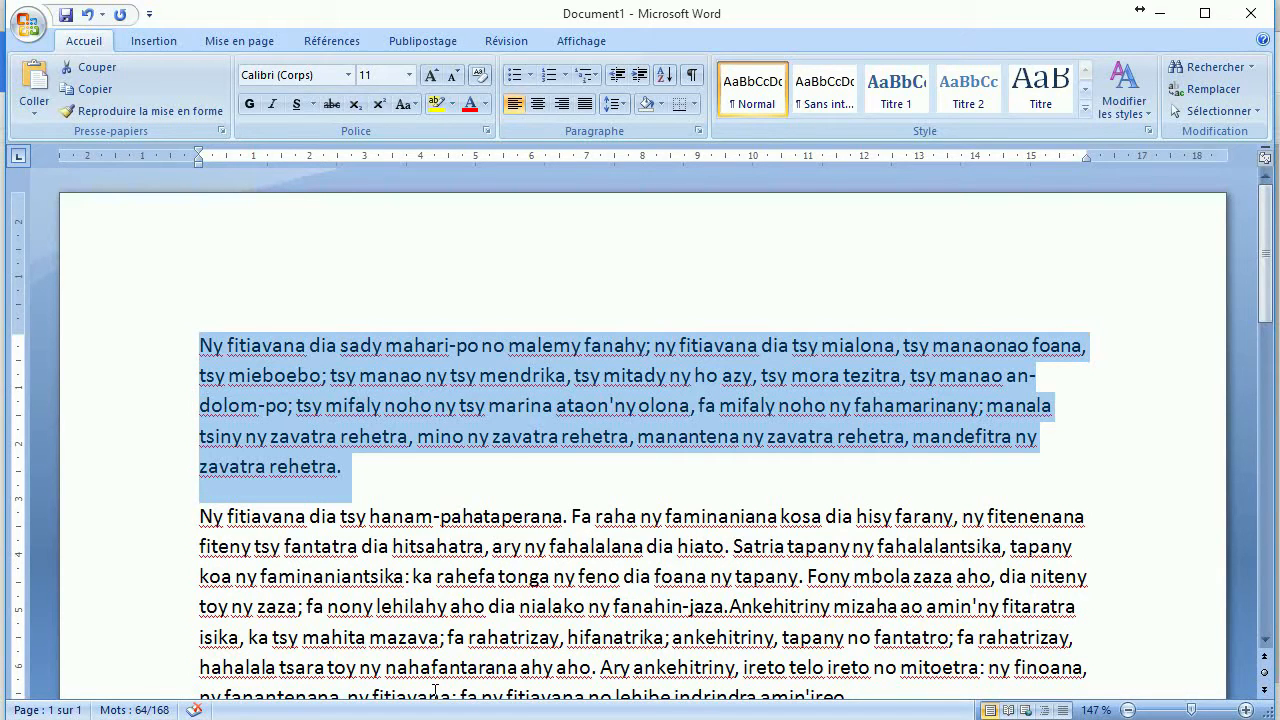
text(e)
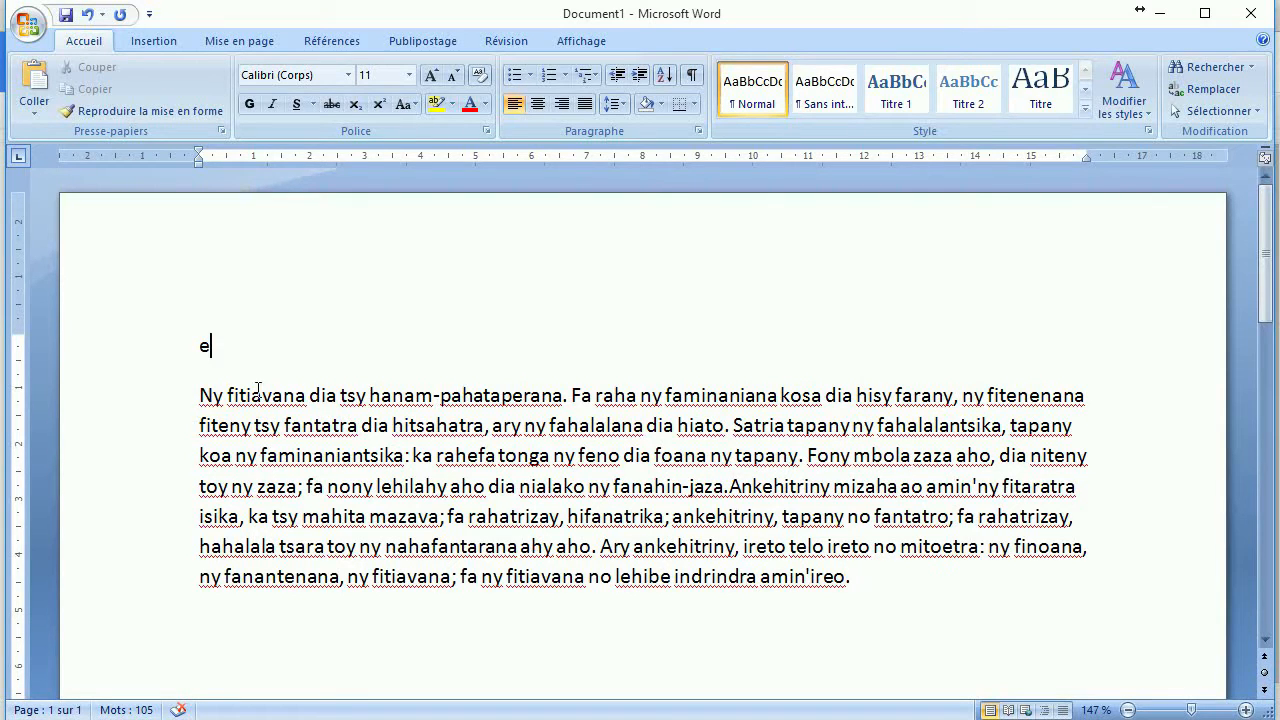
Delete the sentence "Ny fitiavana dia tsy hanam-pahataperana." at the start of the last paragraph.
click(199, 393)
drag(200, 394, 571, 397)
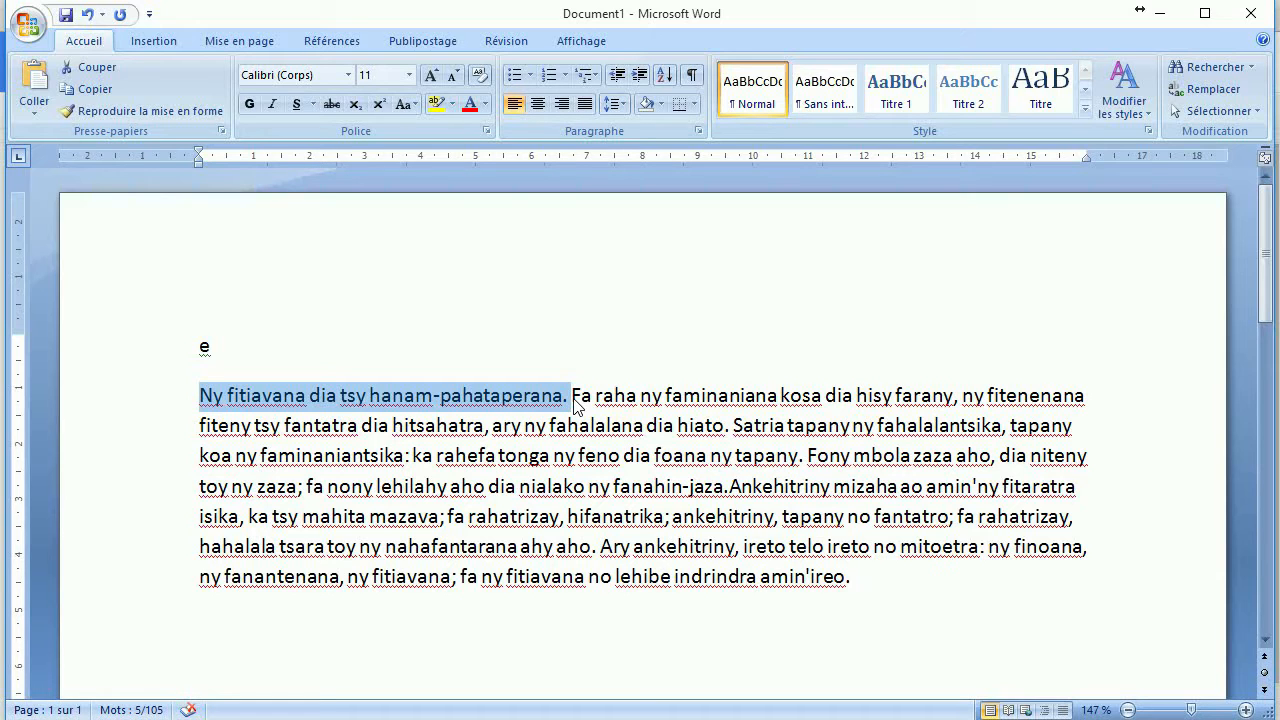
key(Delete)
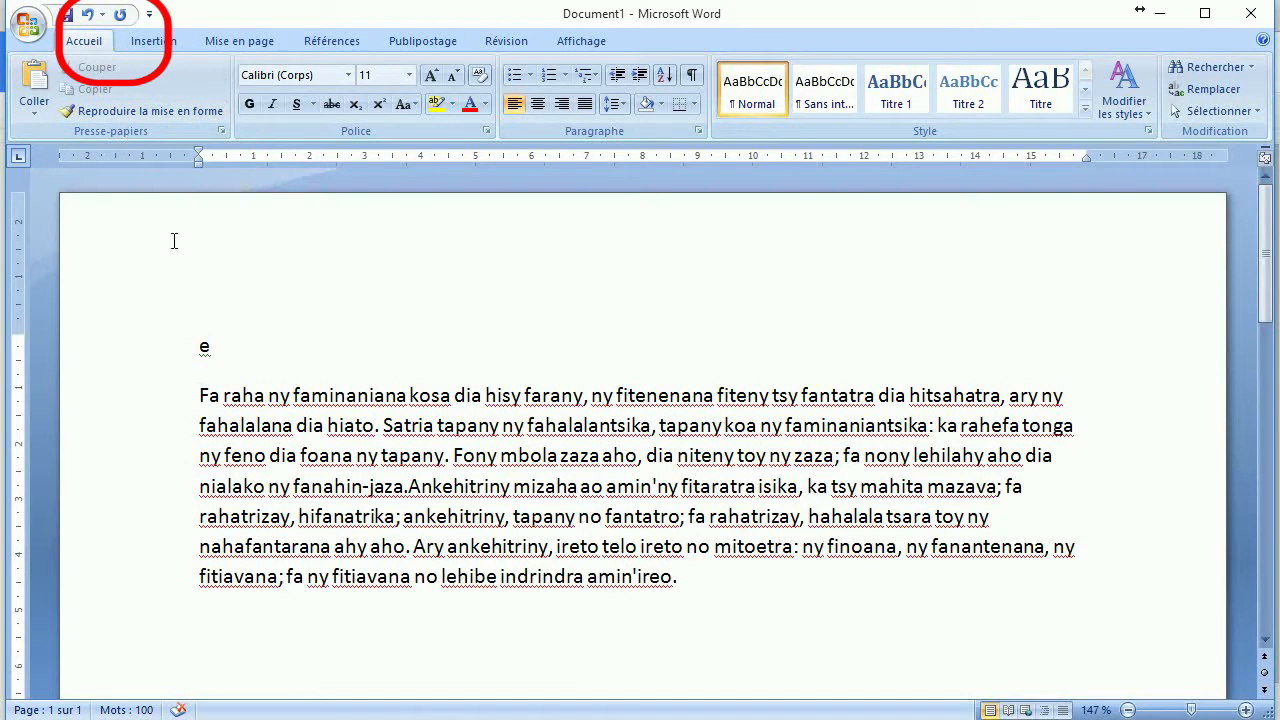
Undo the sentence deletion, both paragraph edits and the replacement of "fananako" in the first paragraph.
click(88, 16)
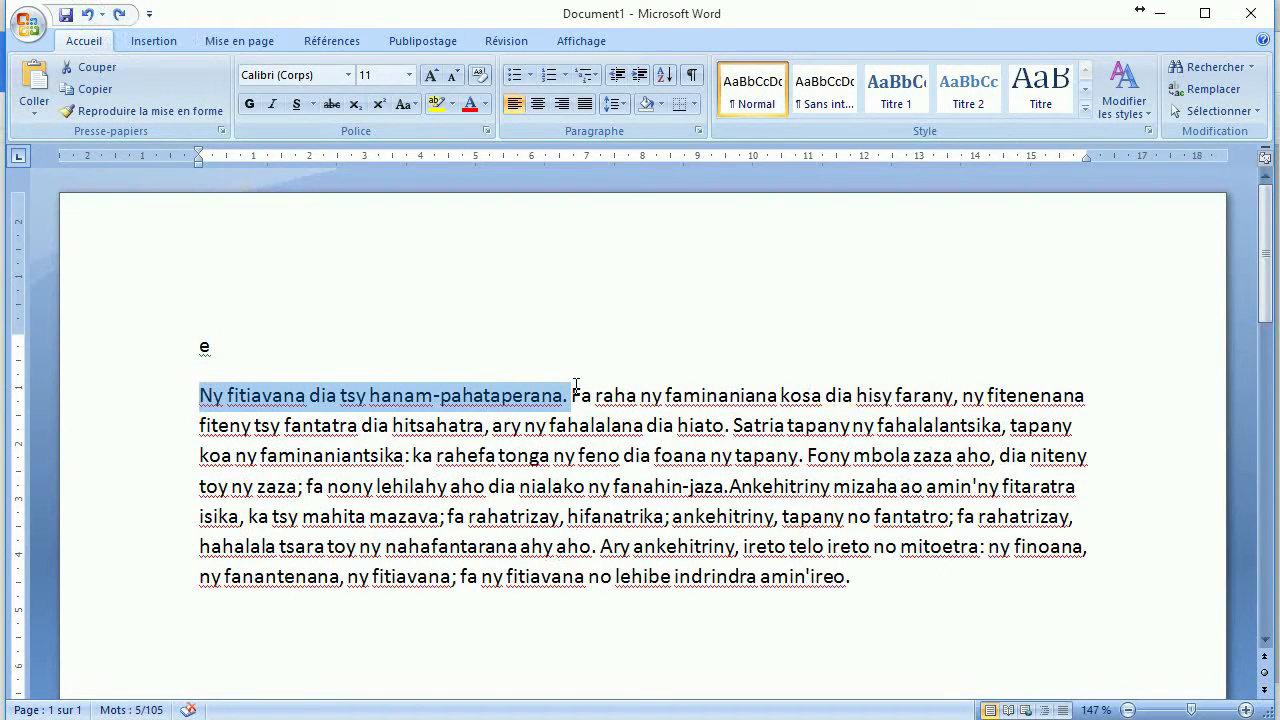
click(88, 16)
click(88, 16)
click(88, 16)
click(88, 16)
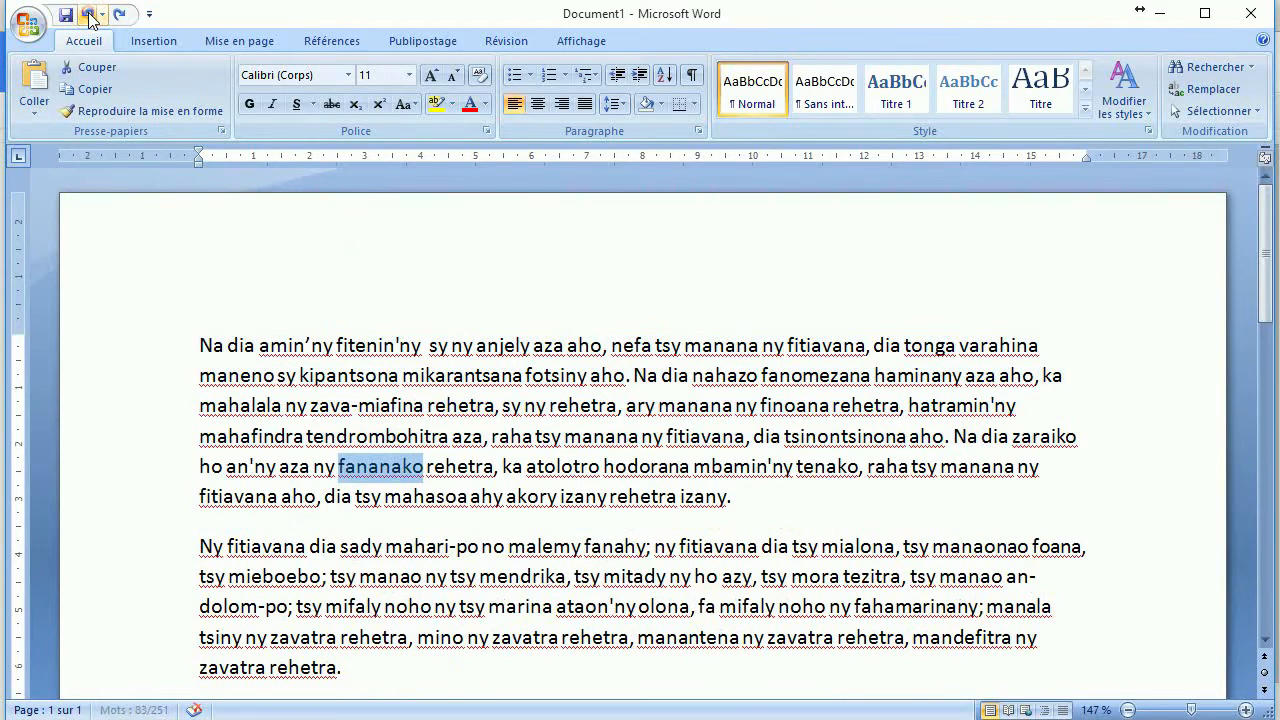
Undo the earlier deletions of the words "mahantra", "olona" and "miteny" in the first paragraph.
click(88, 16)
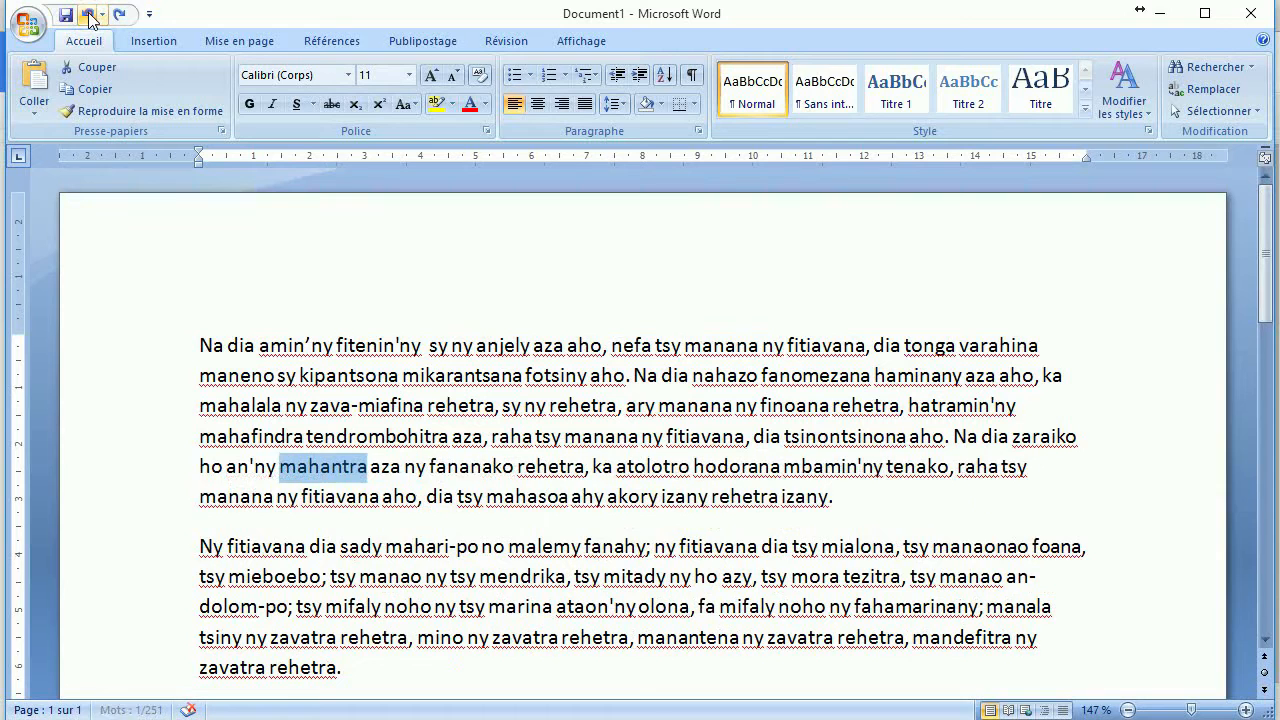
click(88, 16)
click(88, 16)
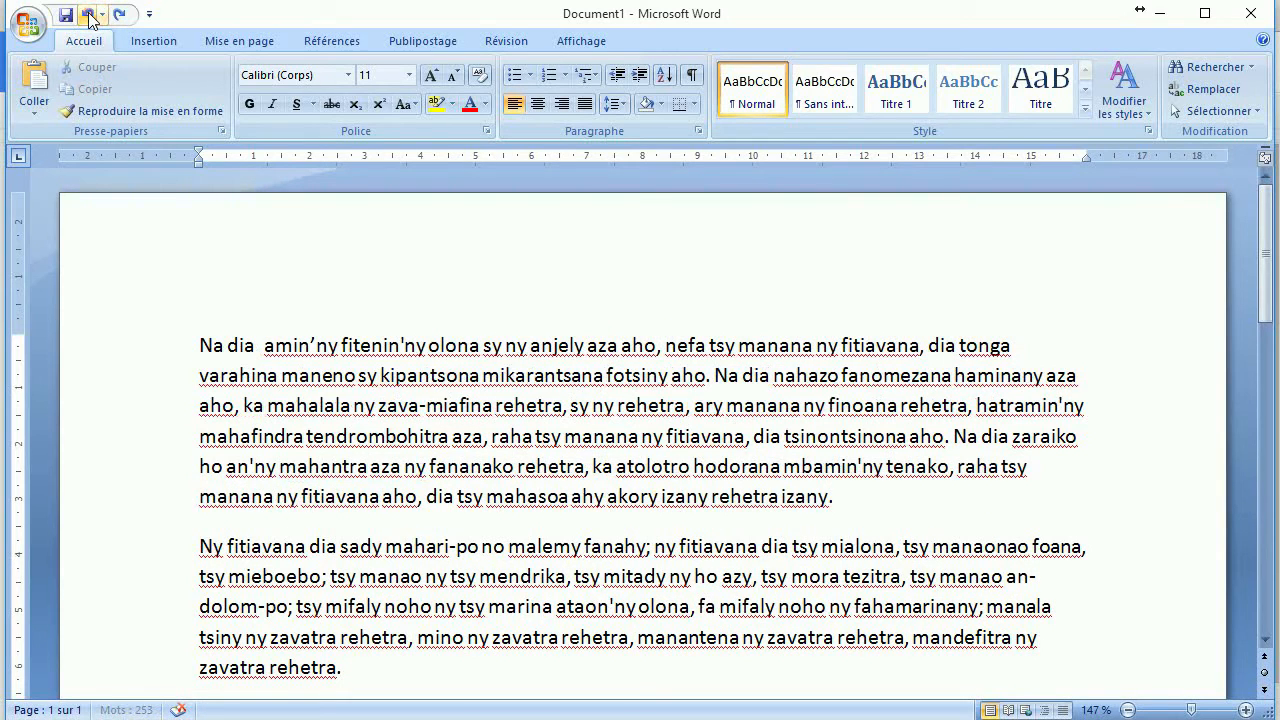
click(88, 16)
click(88, 16)
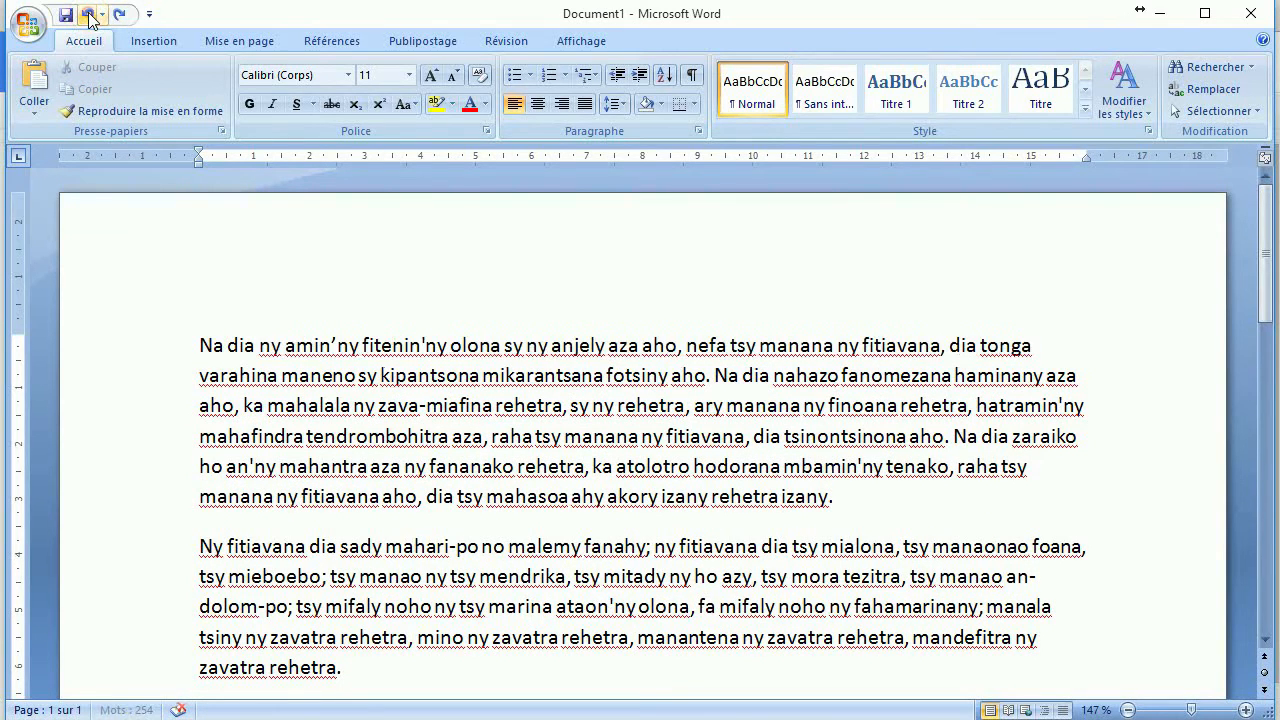
click(88, 16)
click(88, 16)
click(88, 16)
click(88, 16)
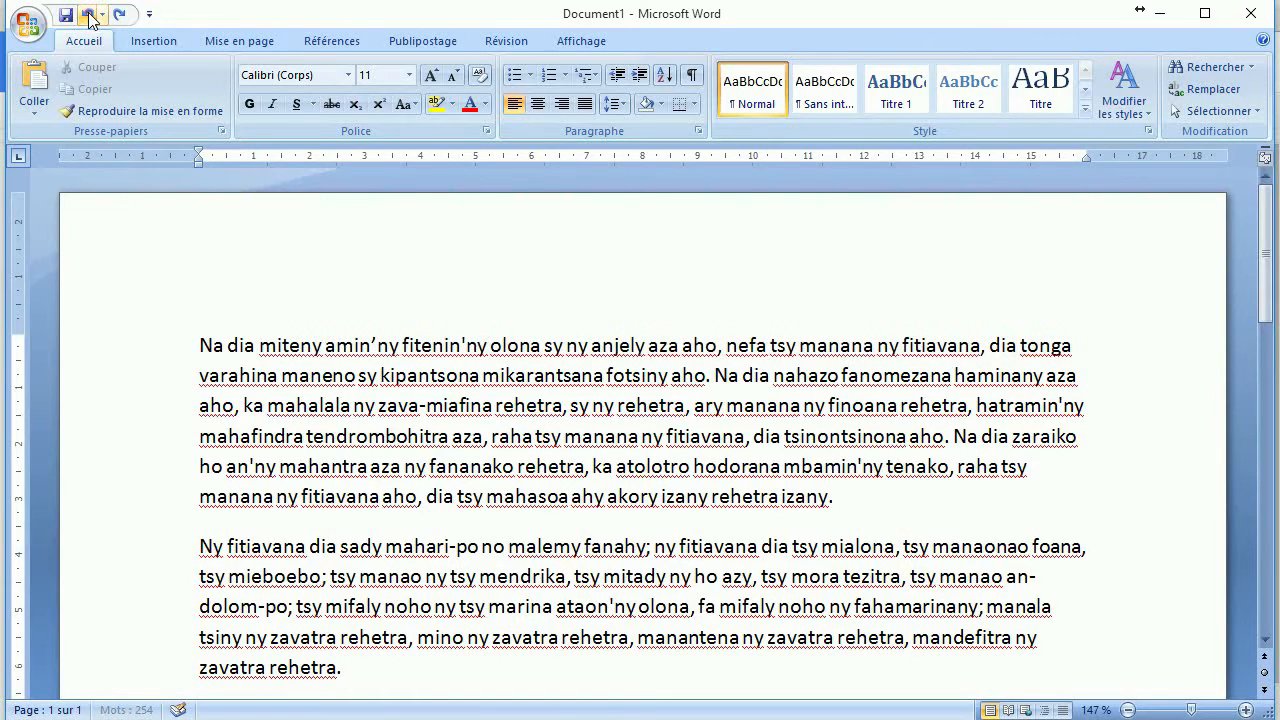
Undo the letter-by-letter deletion of "fahalalana" after "sy ny" in the first paragraph.
click(88, 16)
click(88, 16)
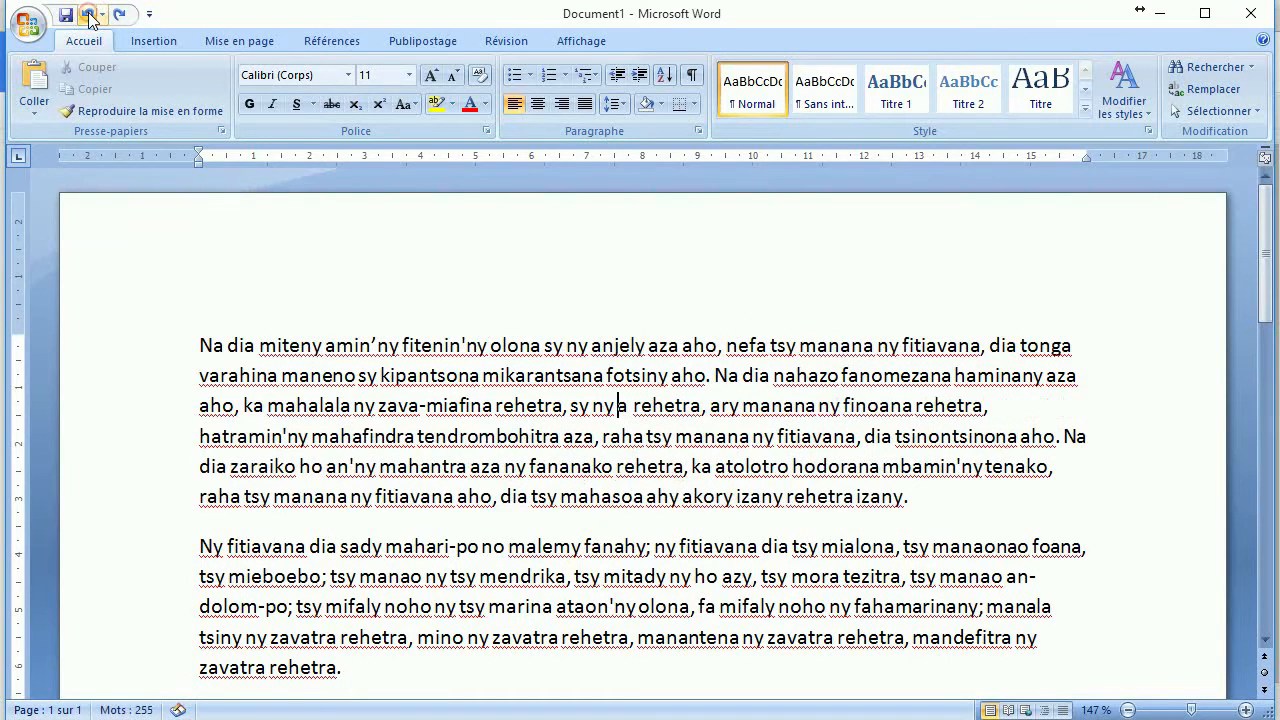
click(88, 16)
click(88, 16)
click(88, 16)
click(88, 16)
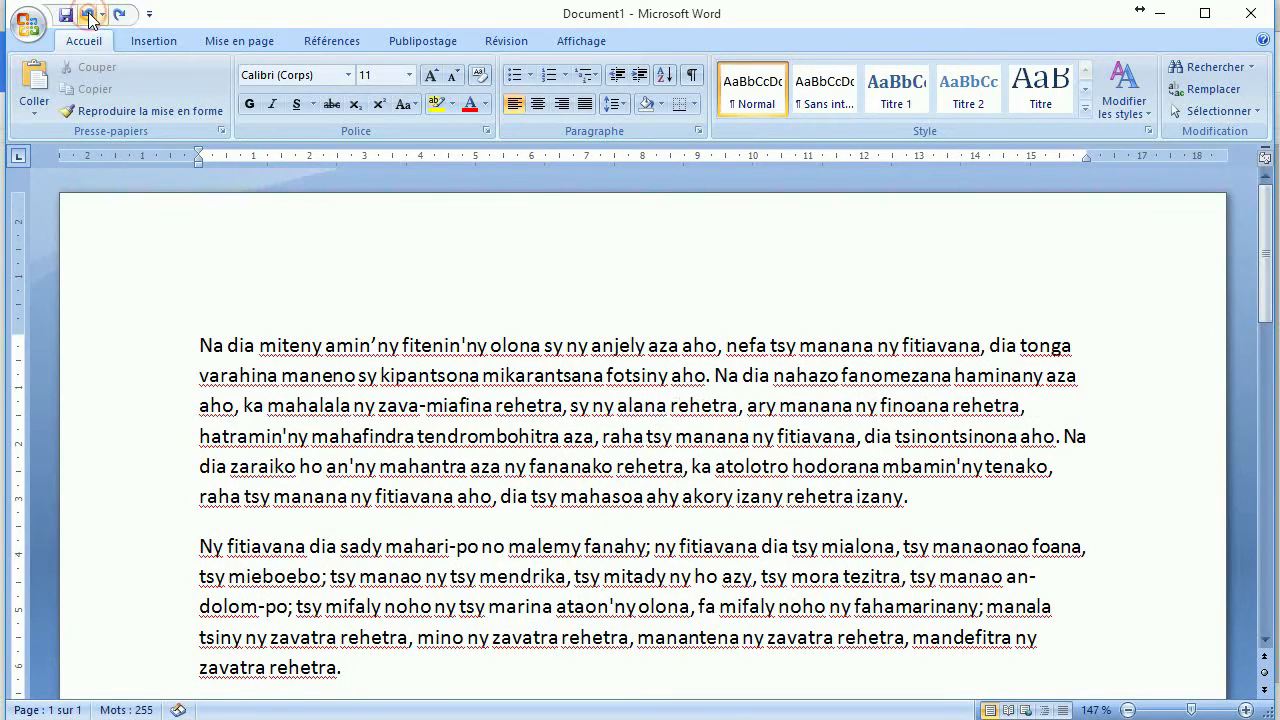
click(88, 16)
click(88, 16)
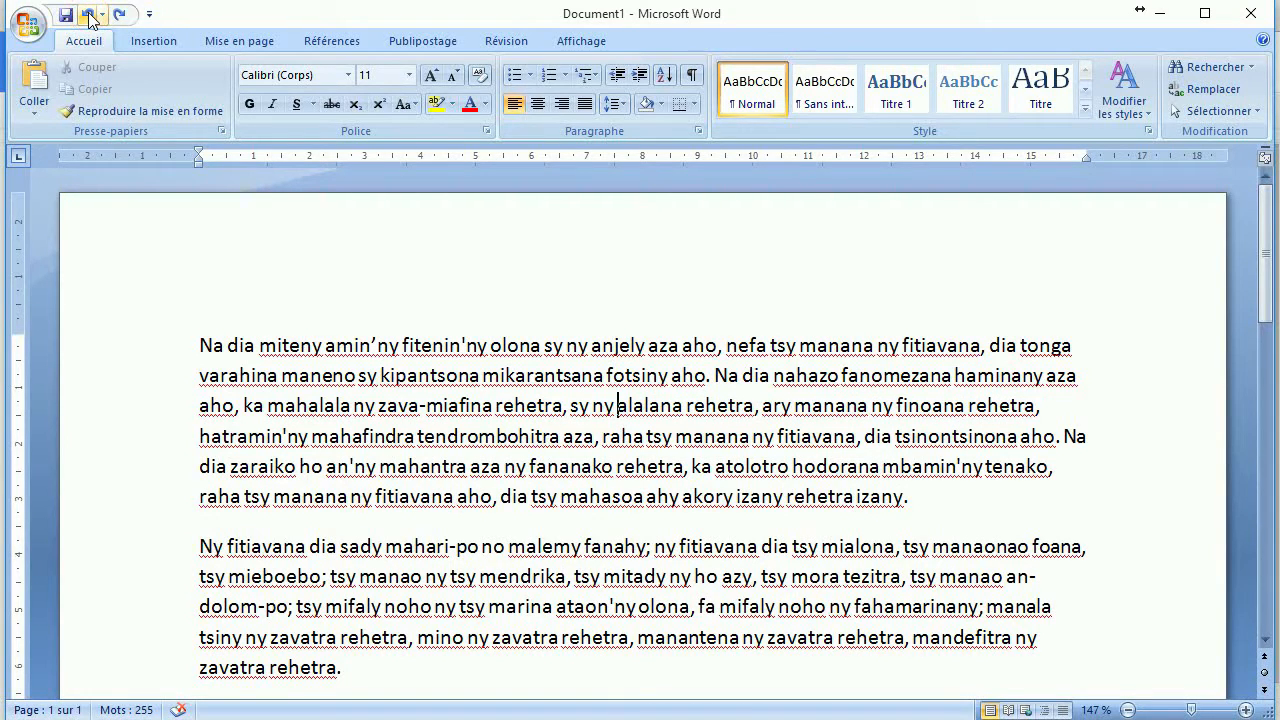
click(88, 16)
click(88, 16)
click(88, 16)
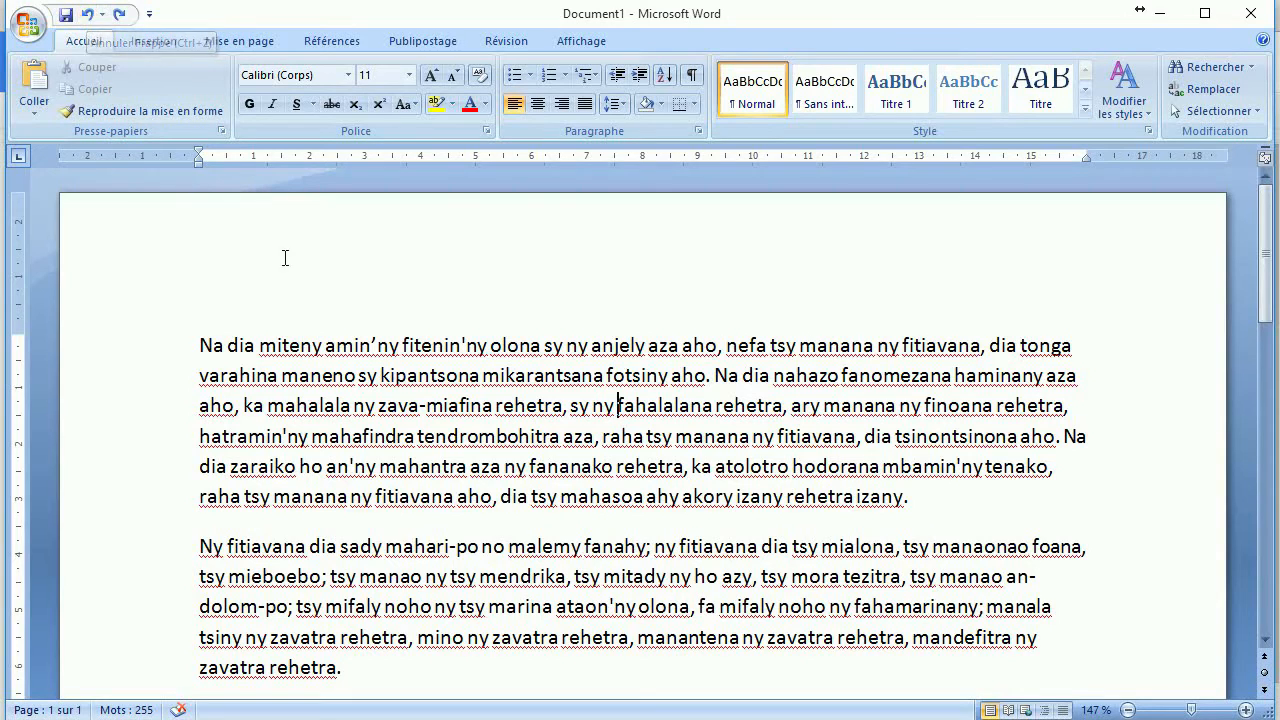
Delete the entire text of the document, undo the deletion and clear the selection.
scroll(286, 257, down, 1)
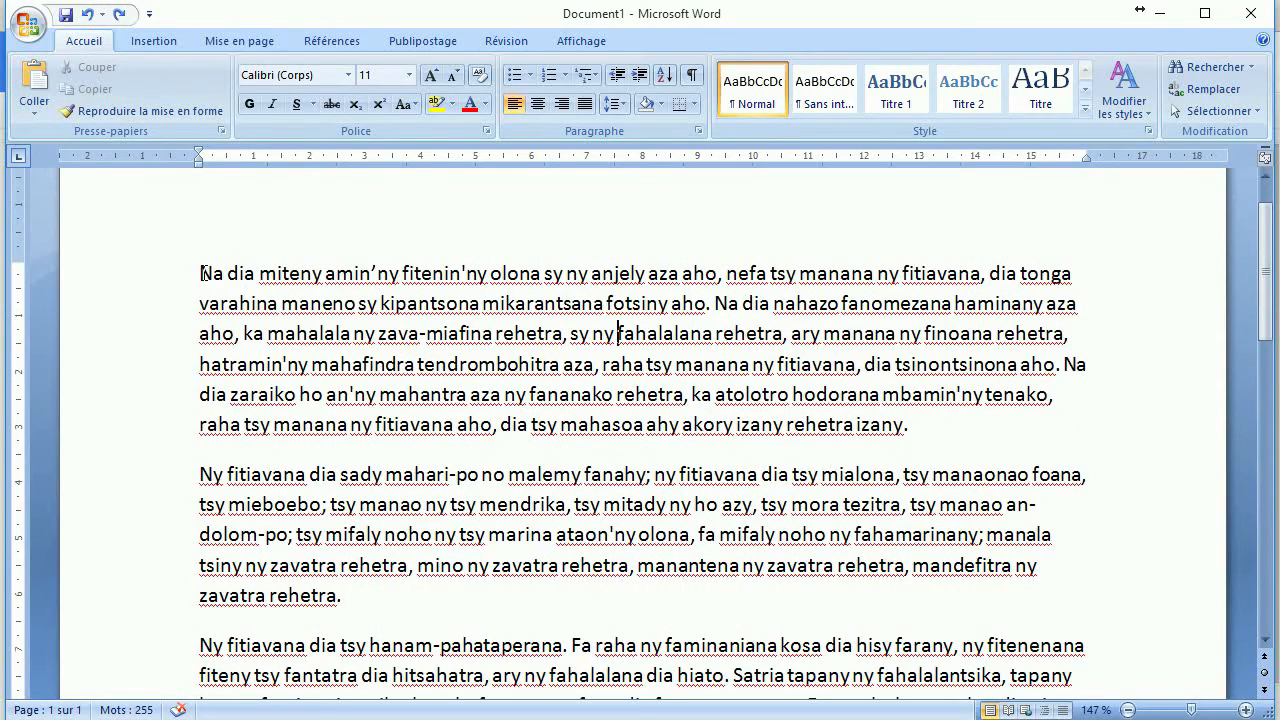
drag(204, 273, 514, 700)
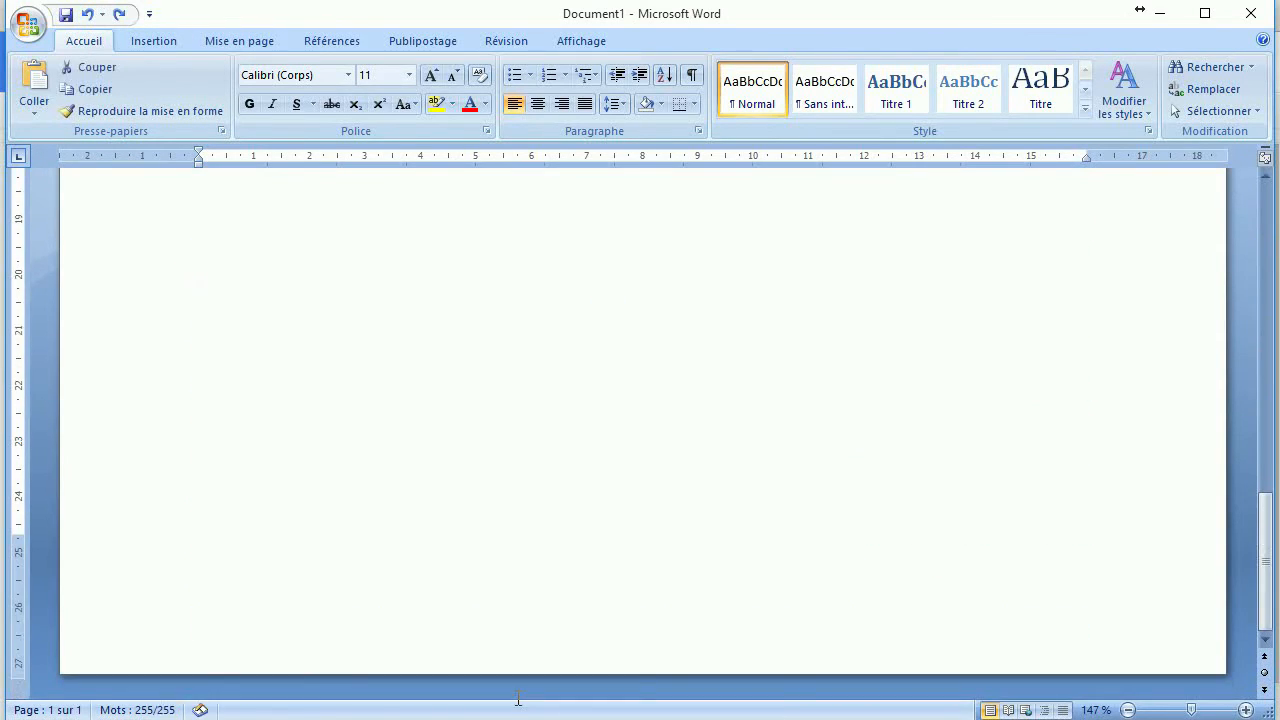
scroll(437, 497, up, 15)
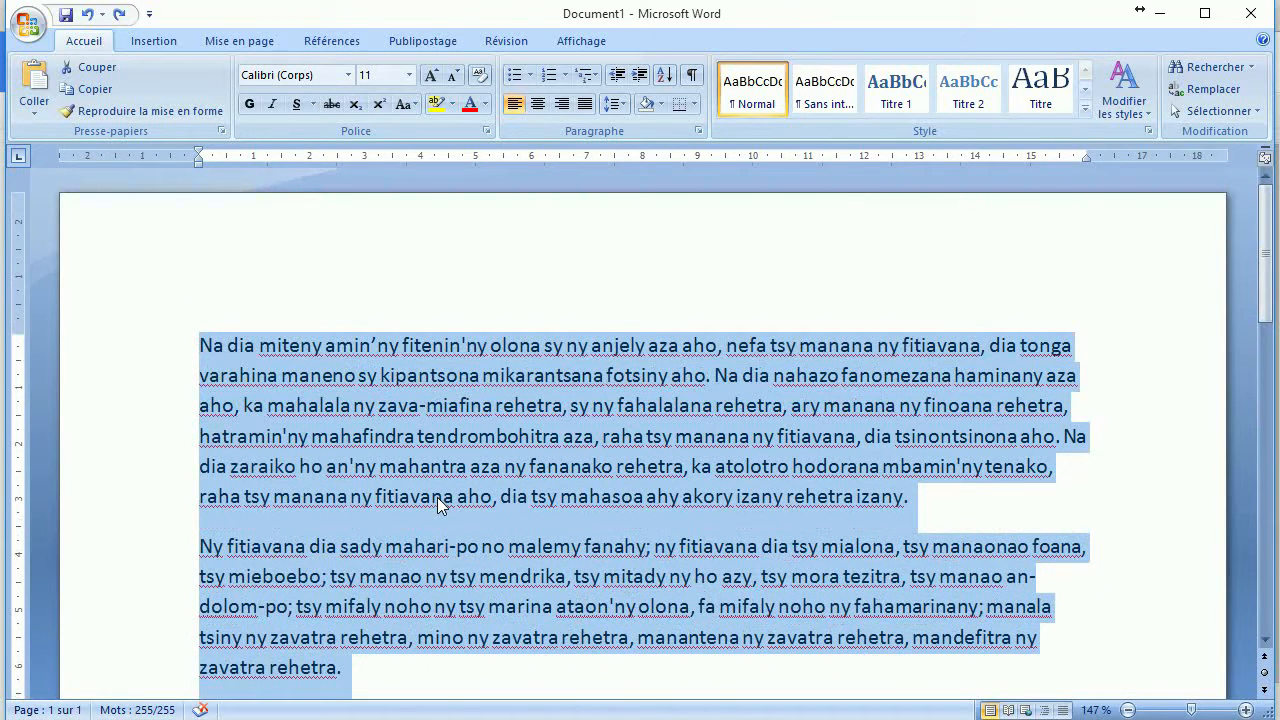
key(Delete)
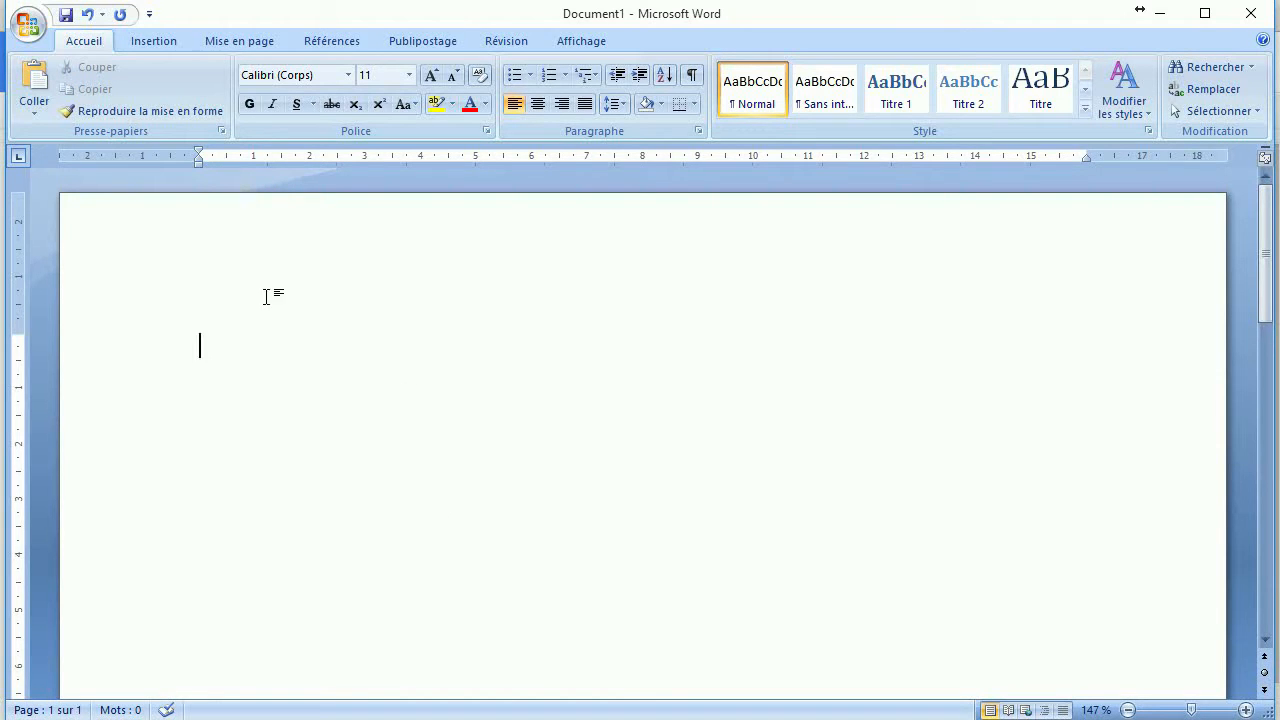
click(87, 16)
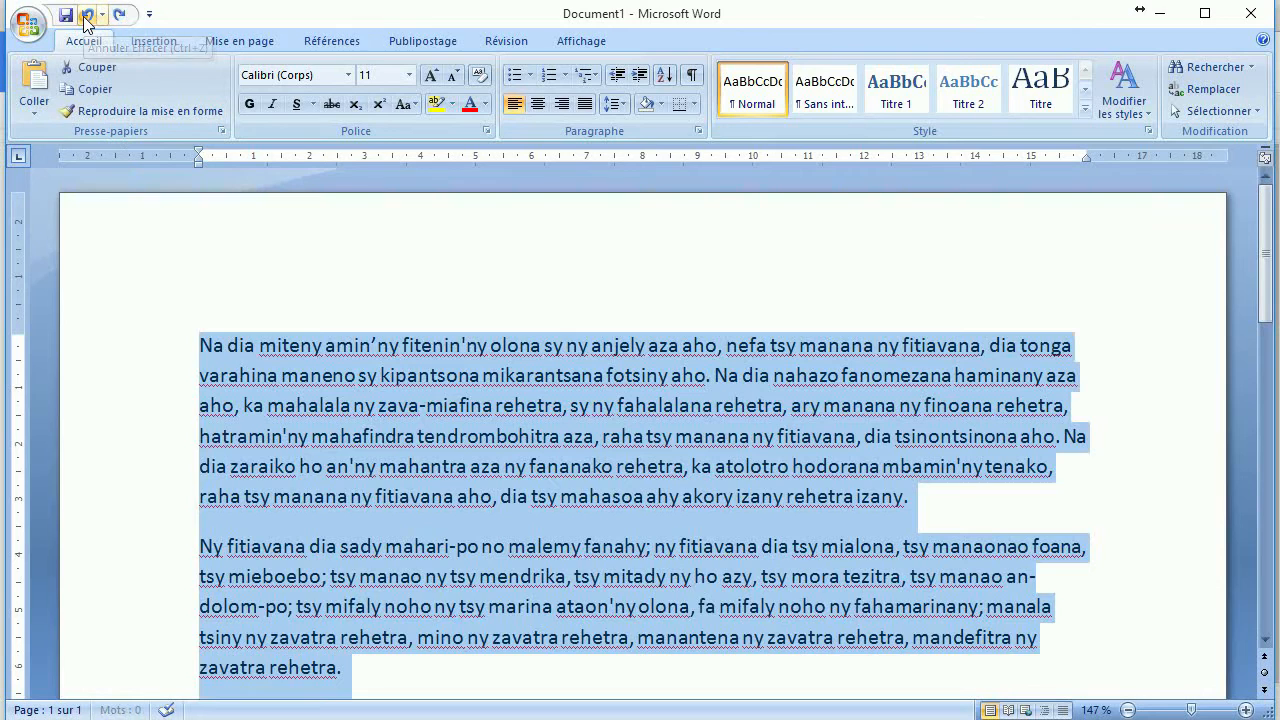
click(416, 436)
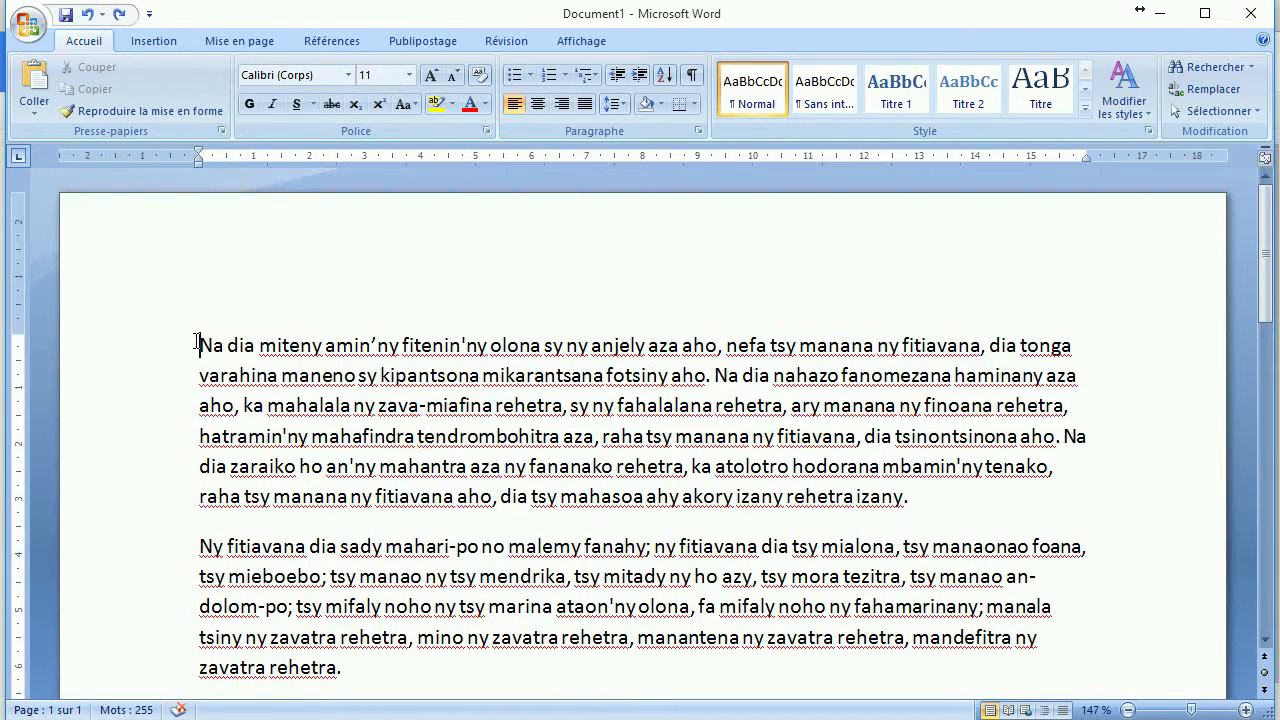
Select the whole first paragraph and clear the selection.
drag(197, 346, 915, 497)
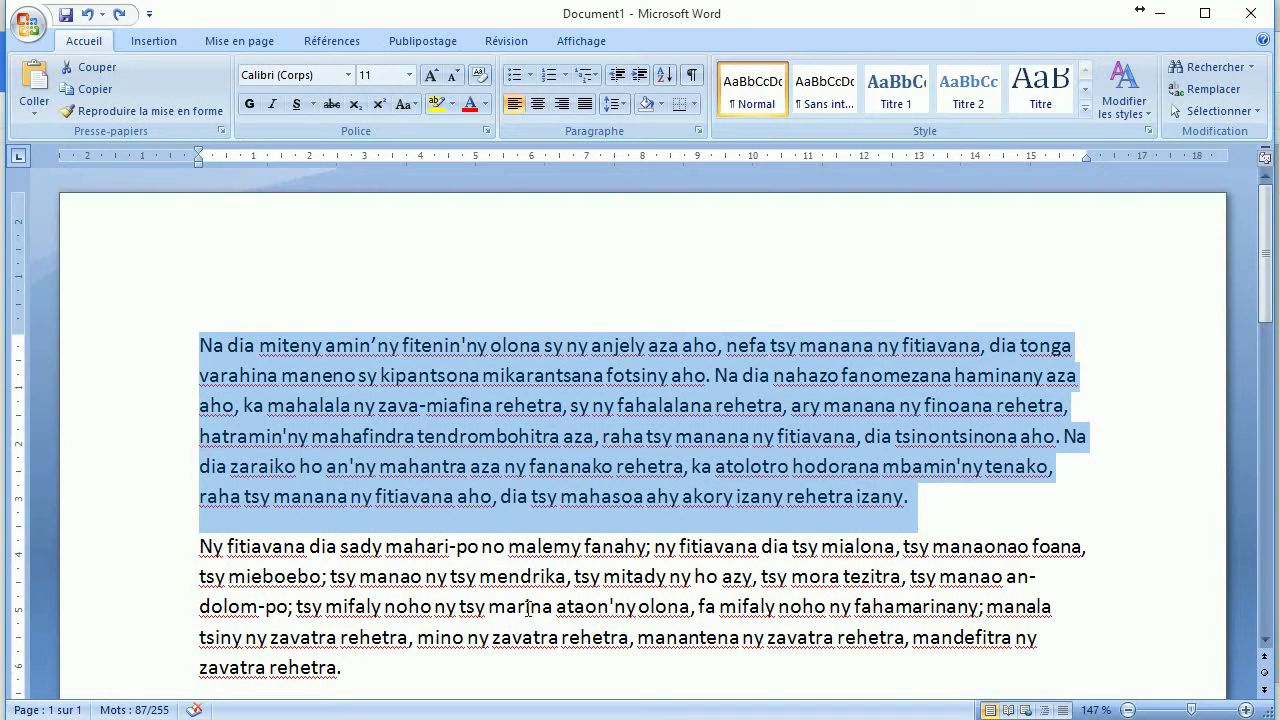
scroll(503, 553, down, 2)
scroll(503, 553, up, 1)
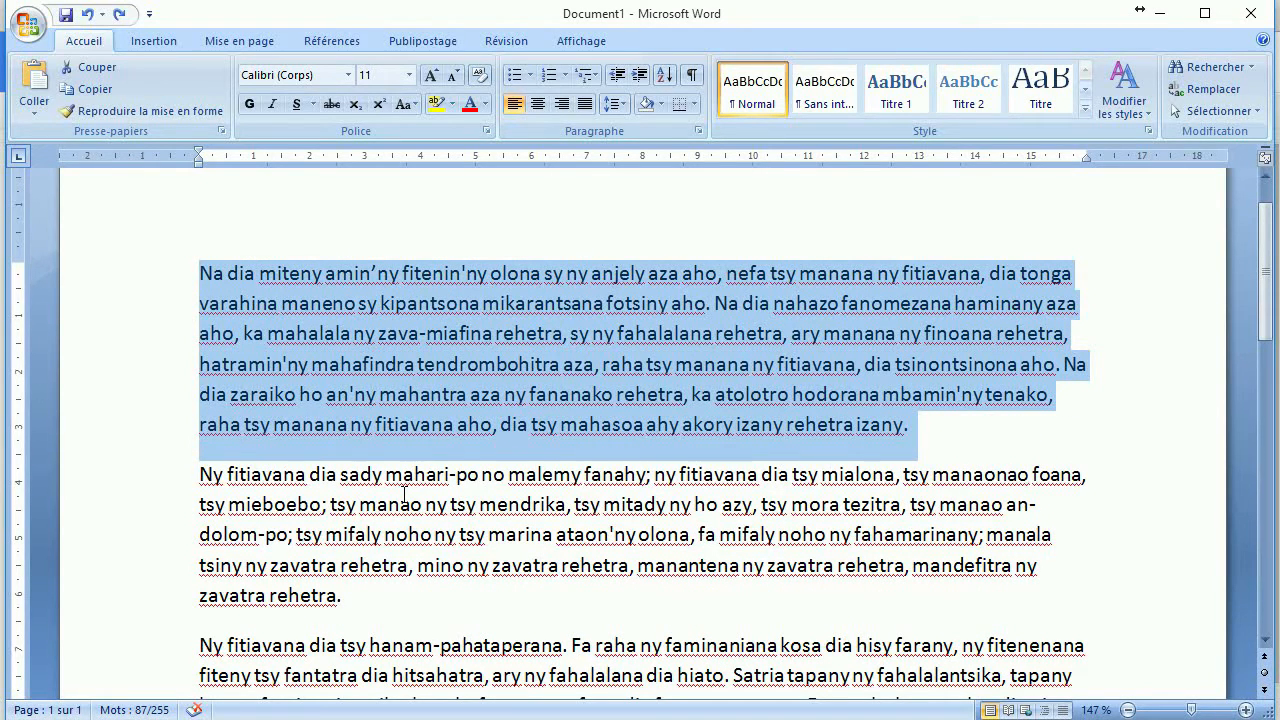
click(403, 498)
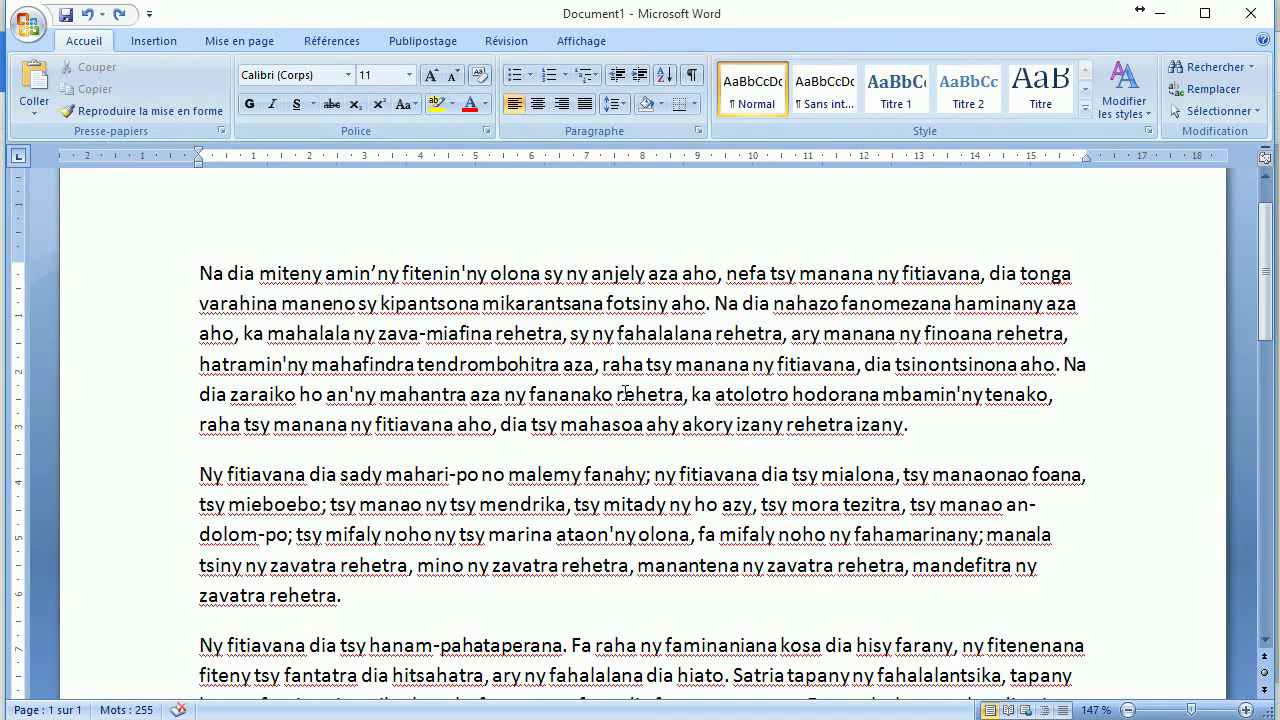
scroll(511, 530, down, 5)
scroll(511, 530, up, 6)
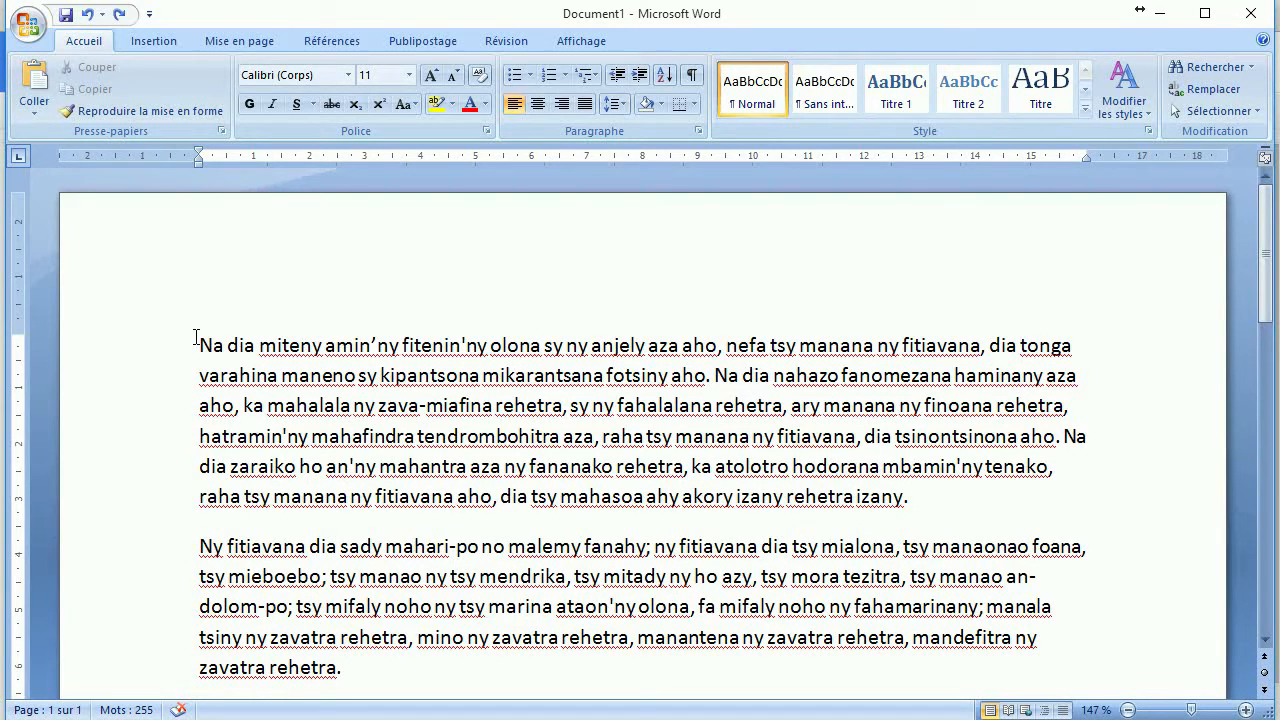
Select the text from the document's beginning through "tsy mieboebo", and return the cursor to the start of the first line.
drag(197, 340, 304, 548)
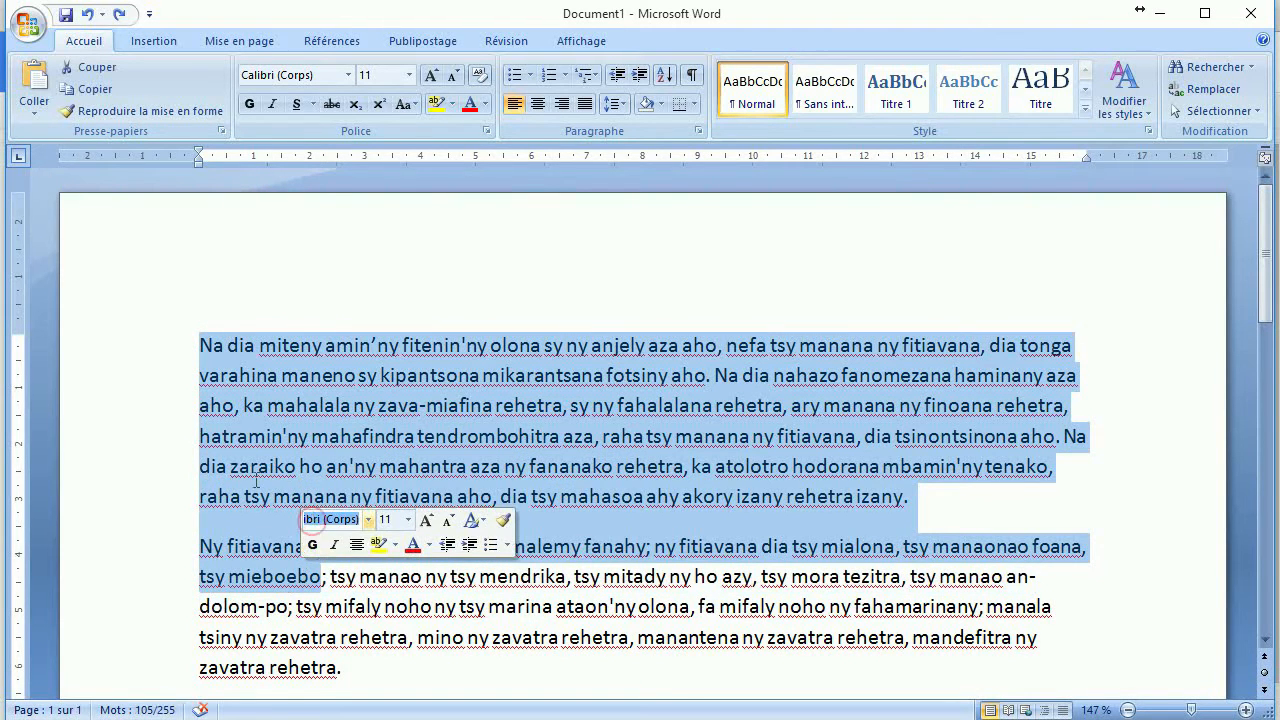
click(249, 468)
click(338, 346)
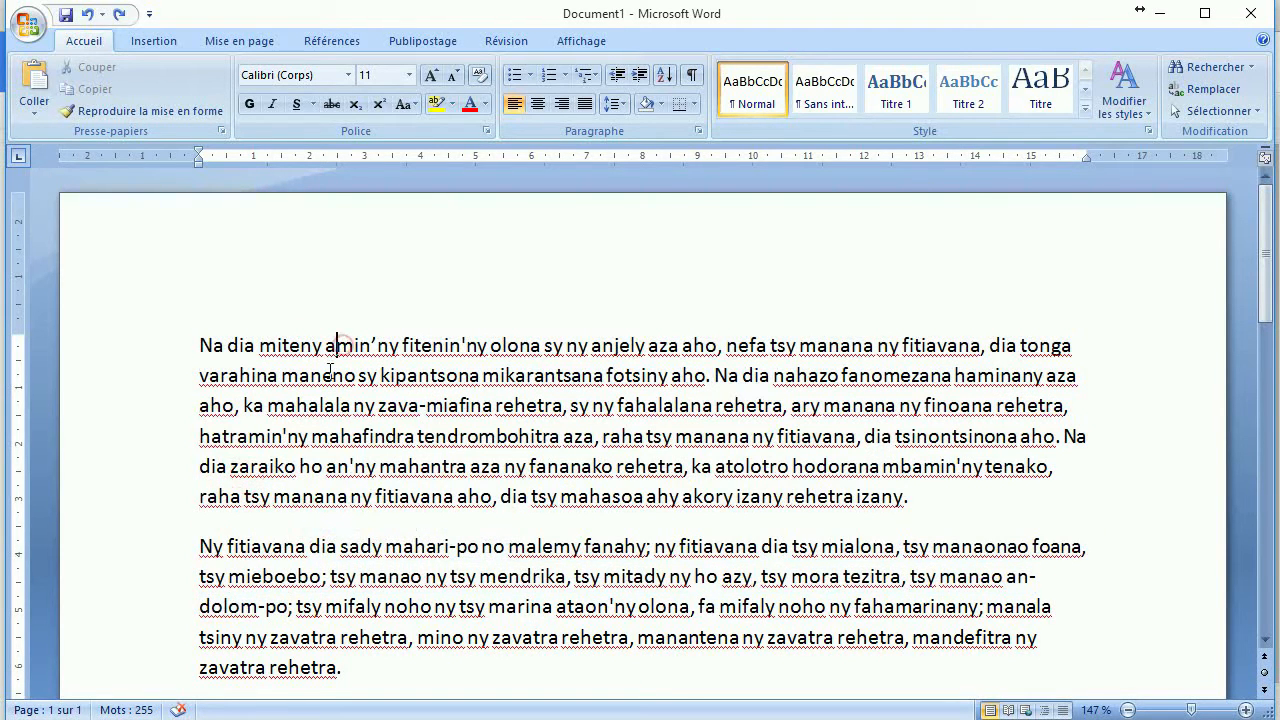
key(Home)
Select the whole document with the Sélectionner tout command and clear the selection.
click(1230, 112)
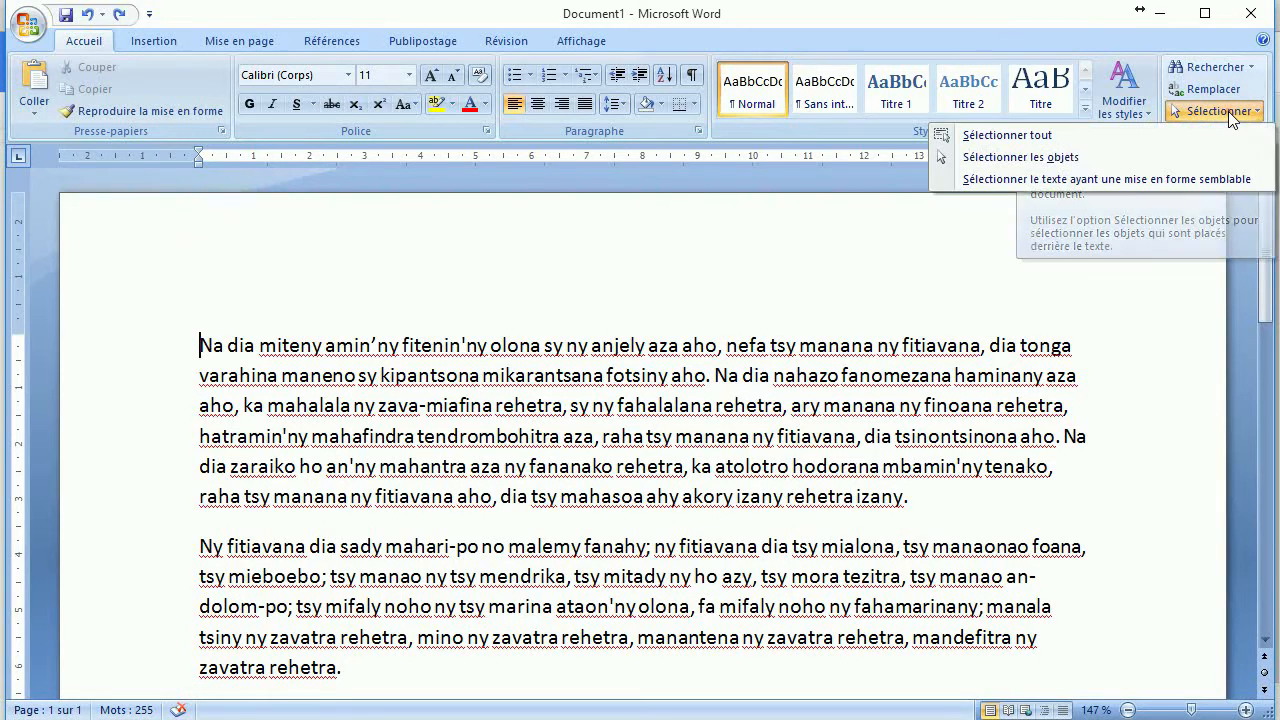
click(1052, 139)
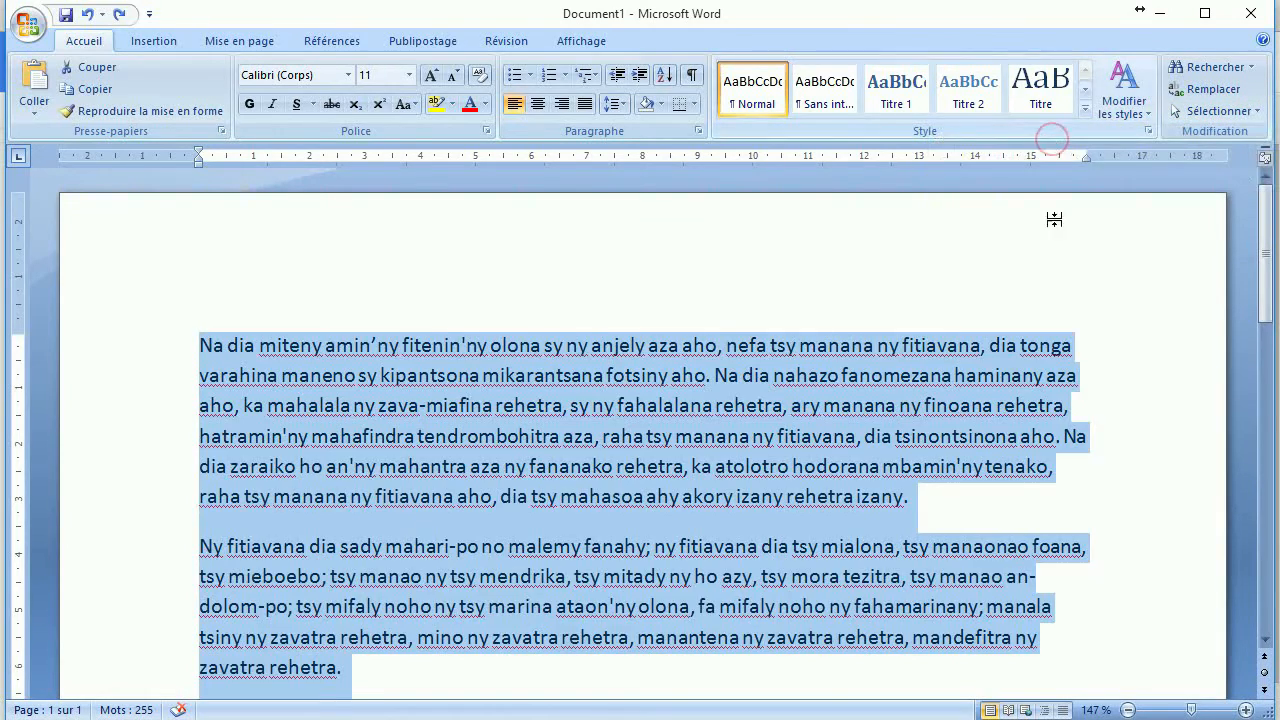
scroll(1074, 309, down, 6)
scroll(1072, 309, up, 8)
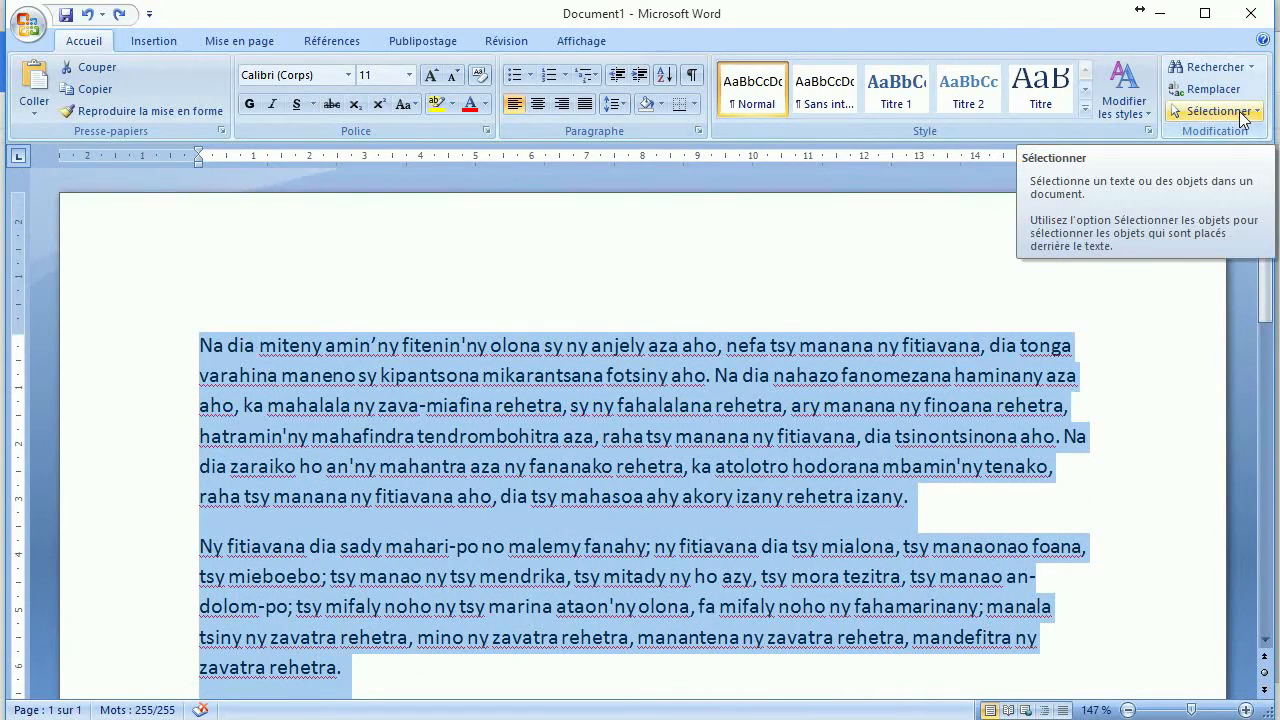
click(780, 437)
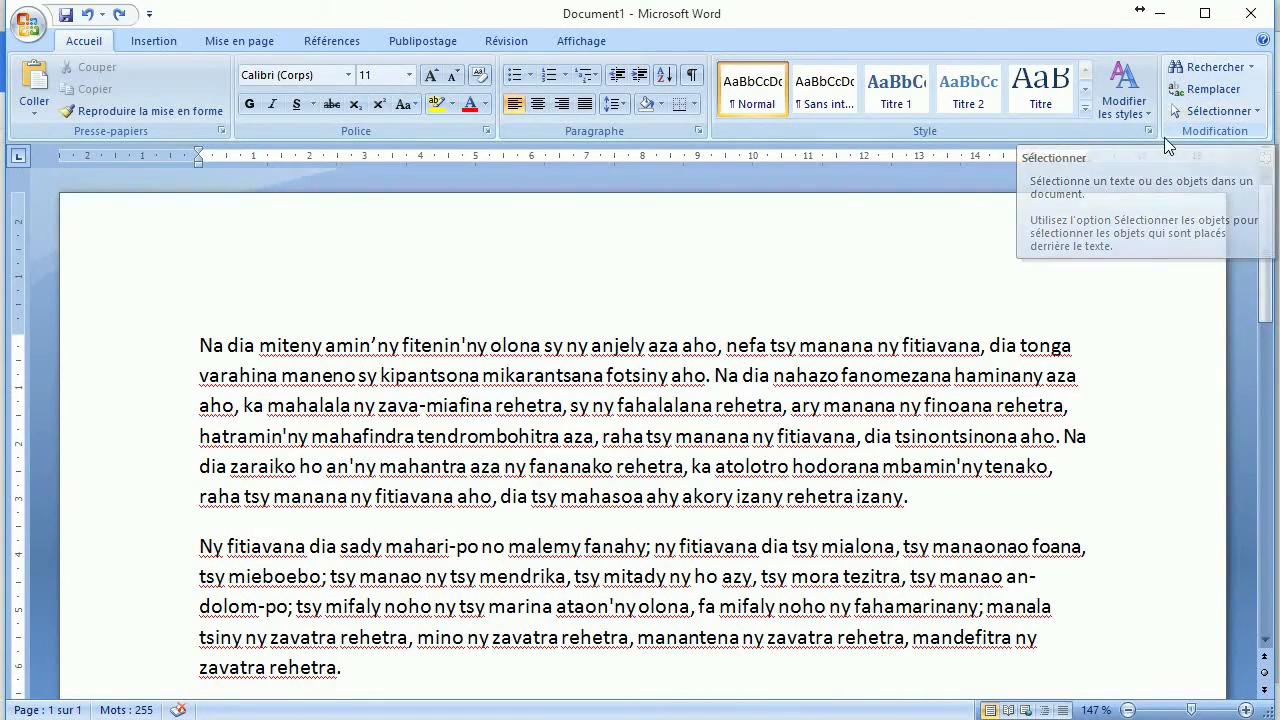
click(668, 375)
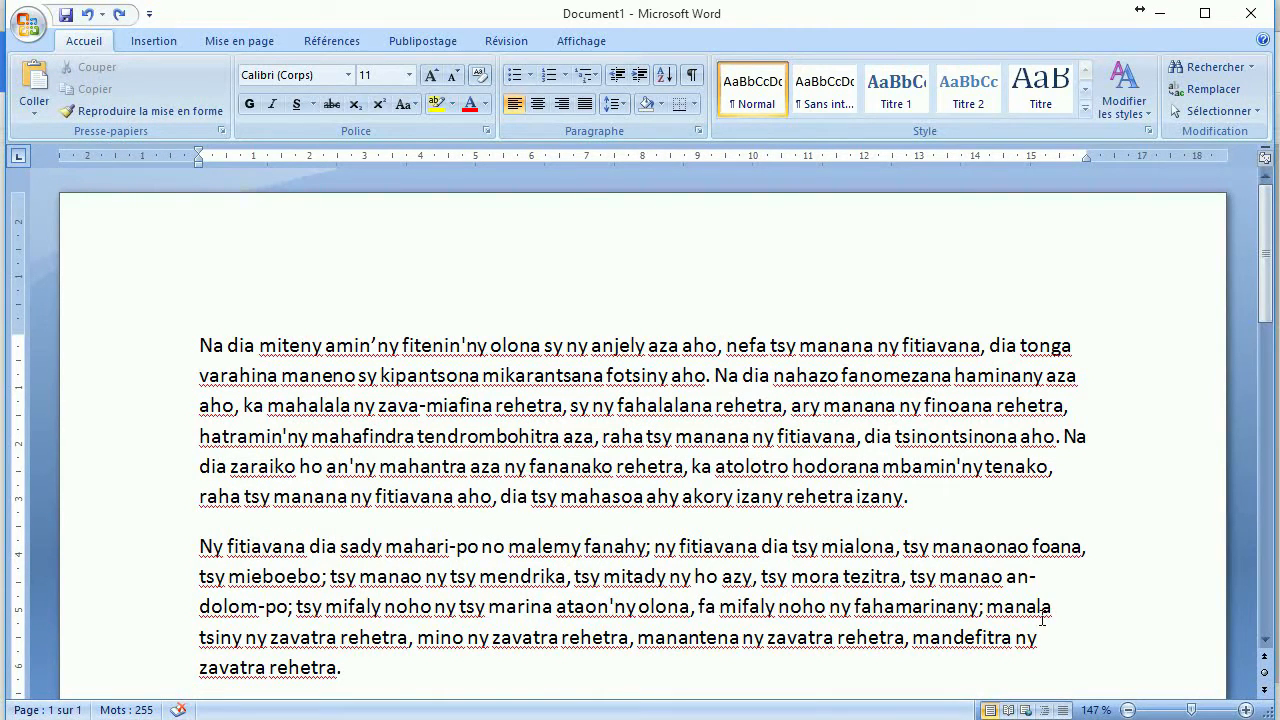
Move the text cursor up and down through the paragraphs one line at a time.
key(Up)
key(Up)
key(Up)
key(Up)
key(Up)
key(Down)
key(Down)
key(Down)
key(Down)
key(Down)
key(Down)
key(Up)
key(Up)
key(Up)
key(Up)
key(Up)
key(Up)
key(Down)
key(Down)
key(Down)
key(Down)
key(Down)
key(Up)
key(Up)
key(Up)
key(Up)
key(Up)
key(Down)
key(Down)
key(Down)
key(Down)
Move the text cursor backward and forward within the current line one character at a time.
key(Left)
key(Left)
key(Left)
key(Left)
key(Right)
key(Right)
key(Right)
key(Right)
key(Right)
key(Right)
key(Right)
key(Right)
key(Right)
key(Right)
key(Right)
key(Left)
key(Left)
key(Left)
key(Left)
key(Left)
key(Left)
key(Left)
key(Left)
key(Left)
Jump to the start and end of the current line, and return the cursor to the start of the first line.
key(Home)
key(End)
key(Up)
key(Up)
key(Up)
key(Up)
key(Home)
click(400, 345)
click(200, 345)
Advance the cursor character by character from the start of the first line, and bring it back the same way.
key(Right)
key(Right)
key(Right)
key(Right)
key(Right)
key(Right)
key(Right)
key(Right)
key(Right)
key(Right)
key(Right)
key(Right)
key(Right)
key(Right)
key(Right)
key(Right)
key(Right)
key(Right)
key(Right)
key(Right)
key(Right)
key(Left)
key(Left)
key(Left)
key(Left)
key(Left)
key(Left)
key(Left)
key(Left)
key(Left)
key(Left)
key(Left)
key(Left)
key(Left)
key(Left)
key(Left)
key(Left)
key(Left)
key(Left)
key(Left)
key(Left)
key(Left)
Advance the cursor word by word through the first paragraph's text, and return word by word to its beginning.
key(ctrl+Right)
key(ctrl+Right)
key(ctrl+Right)
key(ctrl+Right)
key(ctrl+Right)
key(ctrl+Right)
key(ctrl+Right)
key(ctrl+Right)
key(ctrl+Right)
key(ctrl+Right)
key(ctrl+Right)
key(ctrl+Right)
key(ctrl+Right)
key(ctrl+Right)
key(ctrl+Left)
key(ctrl+Left)
key(ctrl+Left)
key(ctrl+Left)
key(ctrl+Left)
key(ctrl+Left)
key(ctrl+Left)
key(ctrl+Left)
key(ctrl+Left)
key(ctrl+Left)
key(ctrl+Left)
key(ctrl+Left)
key(ctrl+Left)
key(ctrl+Left)
Jump the cursor back and forth between the beginnings of the paragraphs, one paragraph at a time.
key(ctrl+Down)
key(ctrl+Up)
key(ctrl+Down)
key(ctrl+Up)
key(ctrl+Down)
key(ctrl+Up)
key(ctrl+Down)
key(ctrl+Down)
key(ctrl+Up)
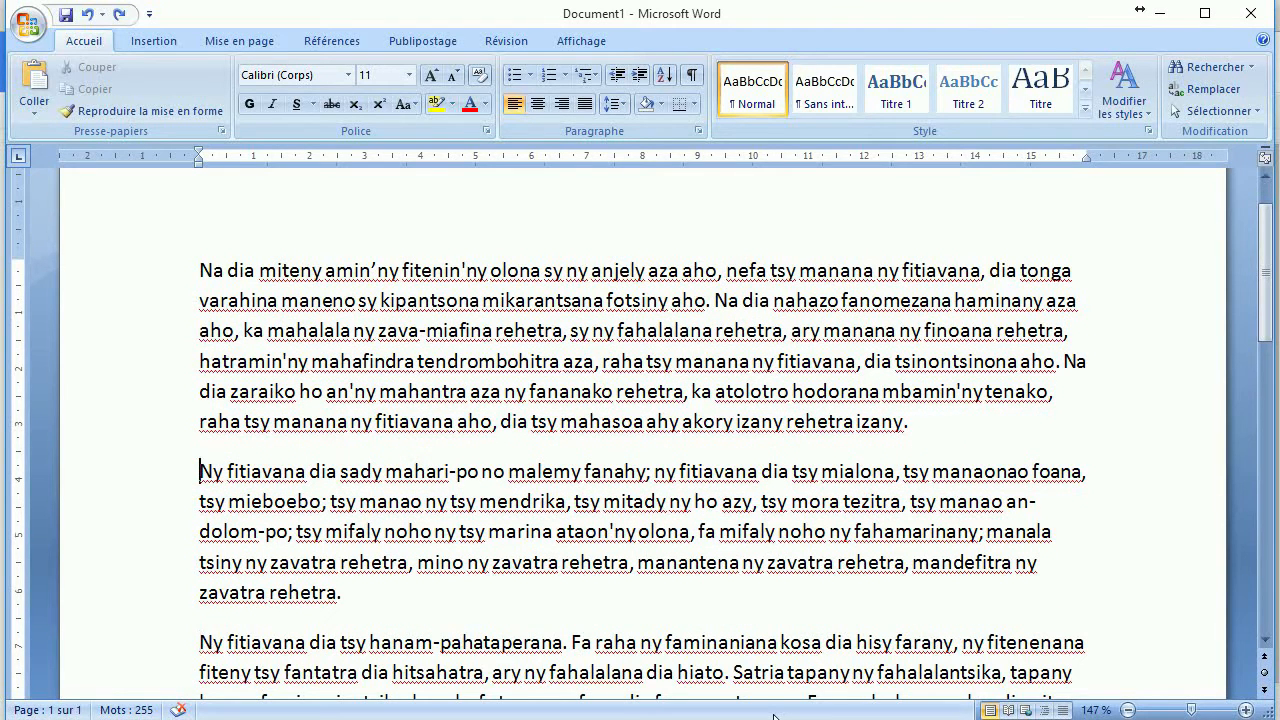
key(ctrl+Up)
key(ctrl+Down)
key(ctrl+Down)
key(ctrl+Up)
key(ctrl+Up)
key(ctrl+Down)
key(ctrl+Down)
key(ctrl+Up)
key(ctrl+Up)
key(ctrl+Down)
key(ctrl+Down)
key(ctrl+Up)
key(ctrl+Up)
Jump the cursor to the end and start of its line, and to the very end and beginning of the document.
key(End)
key(Home)
key(ctrl+End)
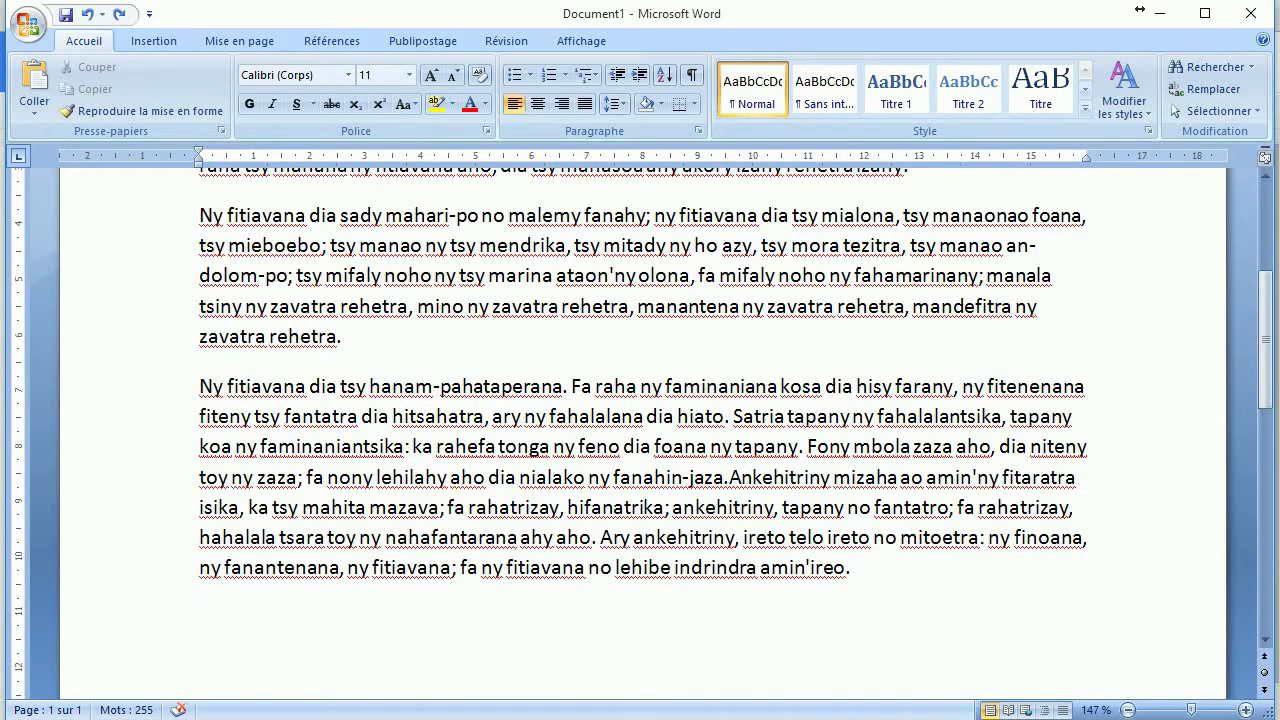
key(ctrl+Home)
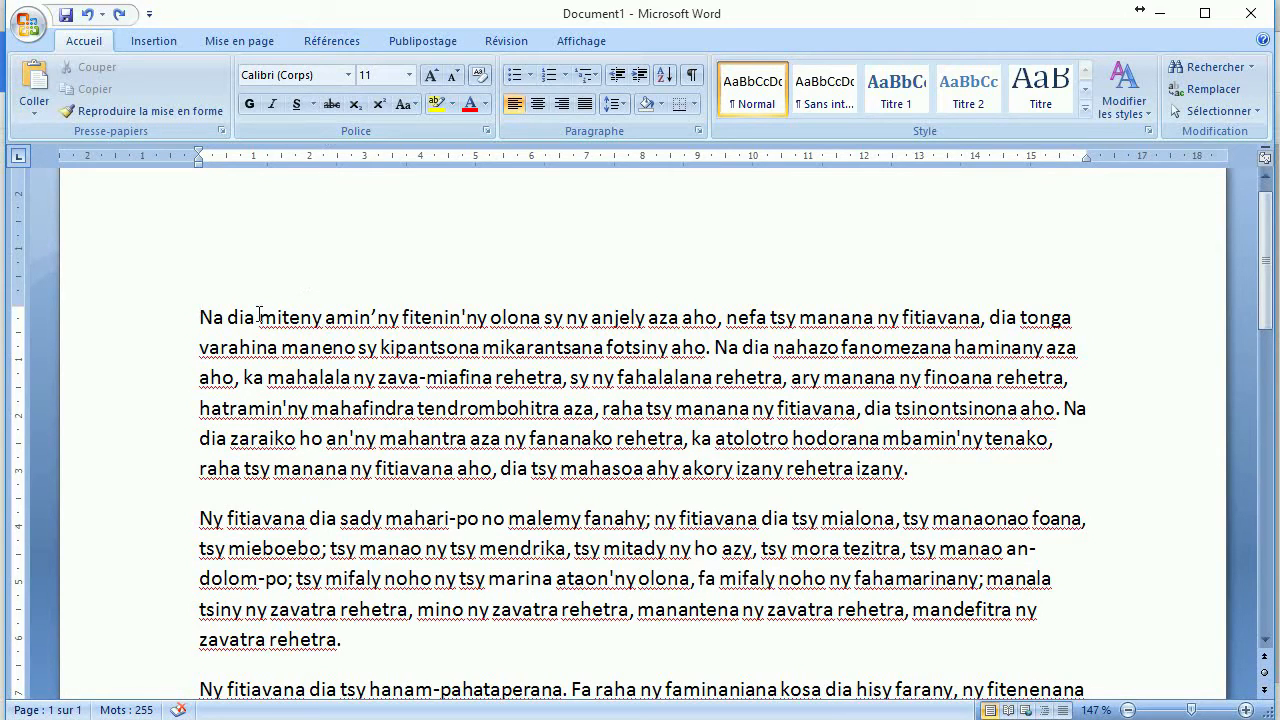
Select the word "miteny" in the first line, clear the selection, and select the same word again.
drag(258, 319, 321, 316)
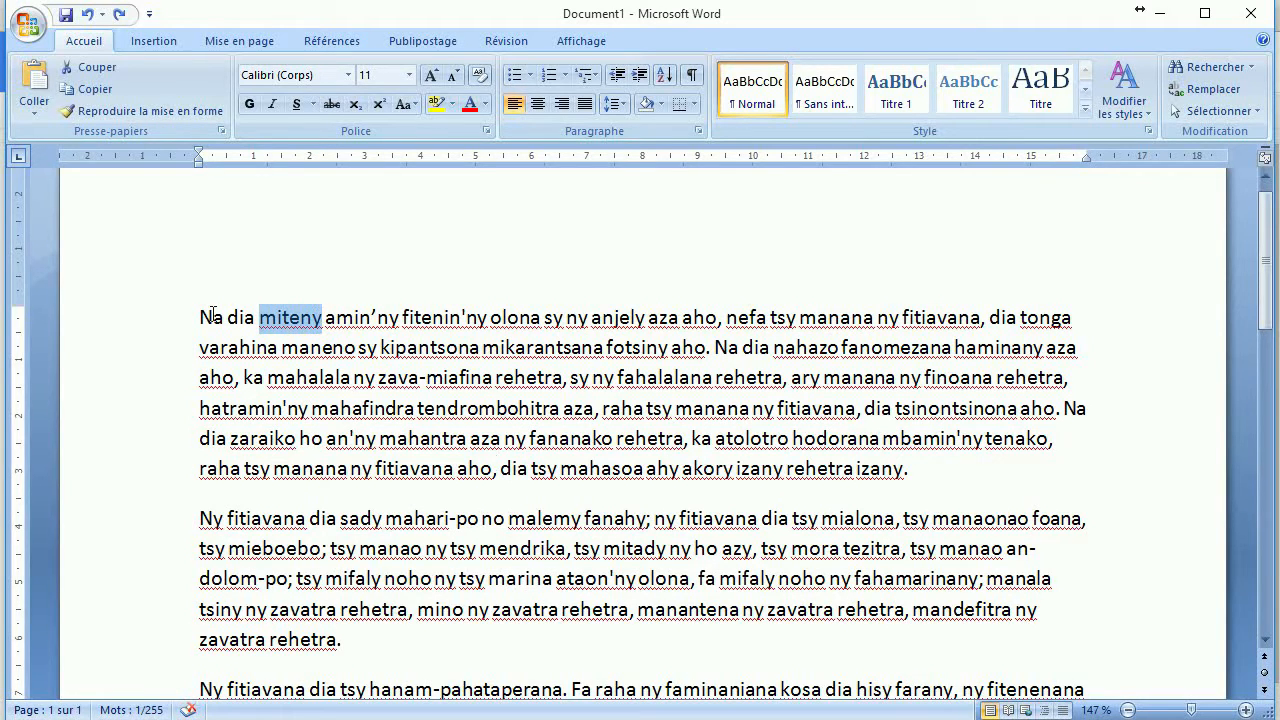
click(261, 313)
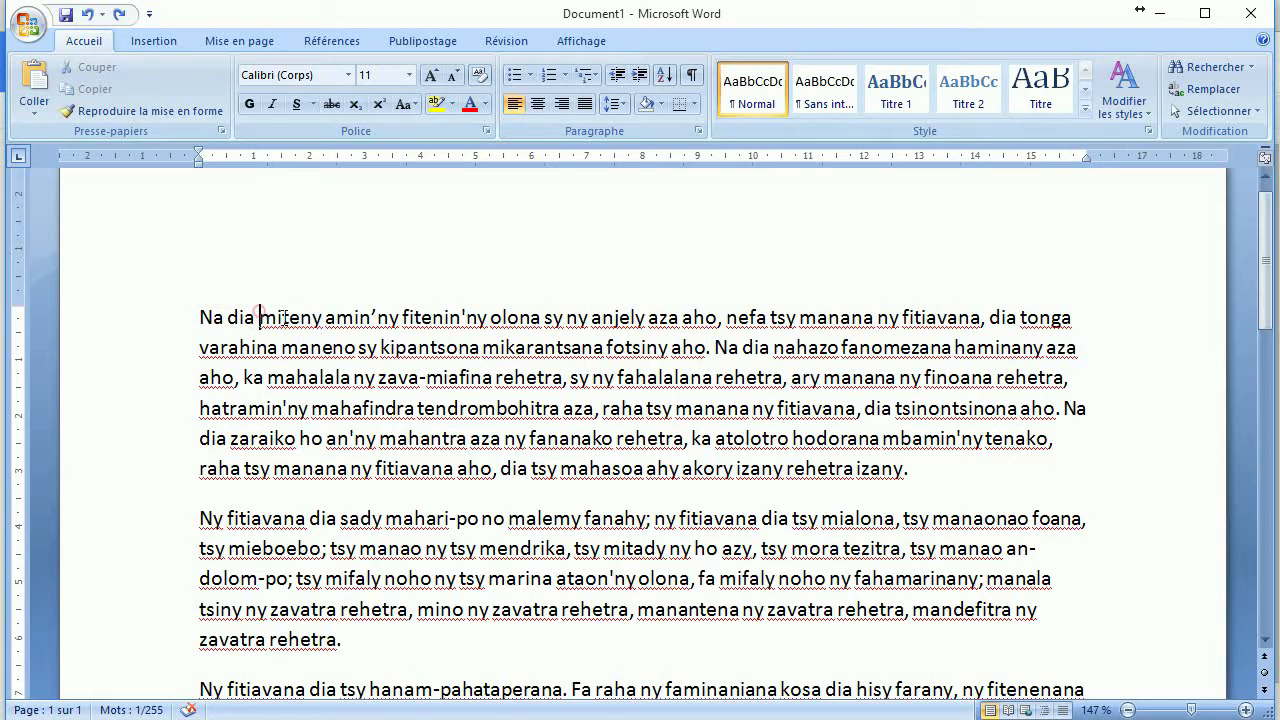
drag(261, 313, 321, 313)
Select the text "Na dia miteny amin" character by character from the start of the first line.
click(204, 320)
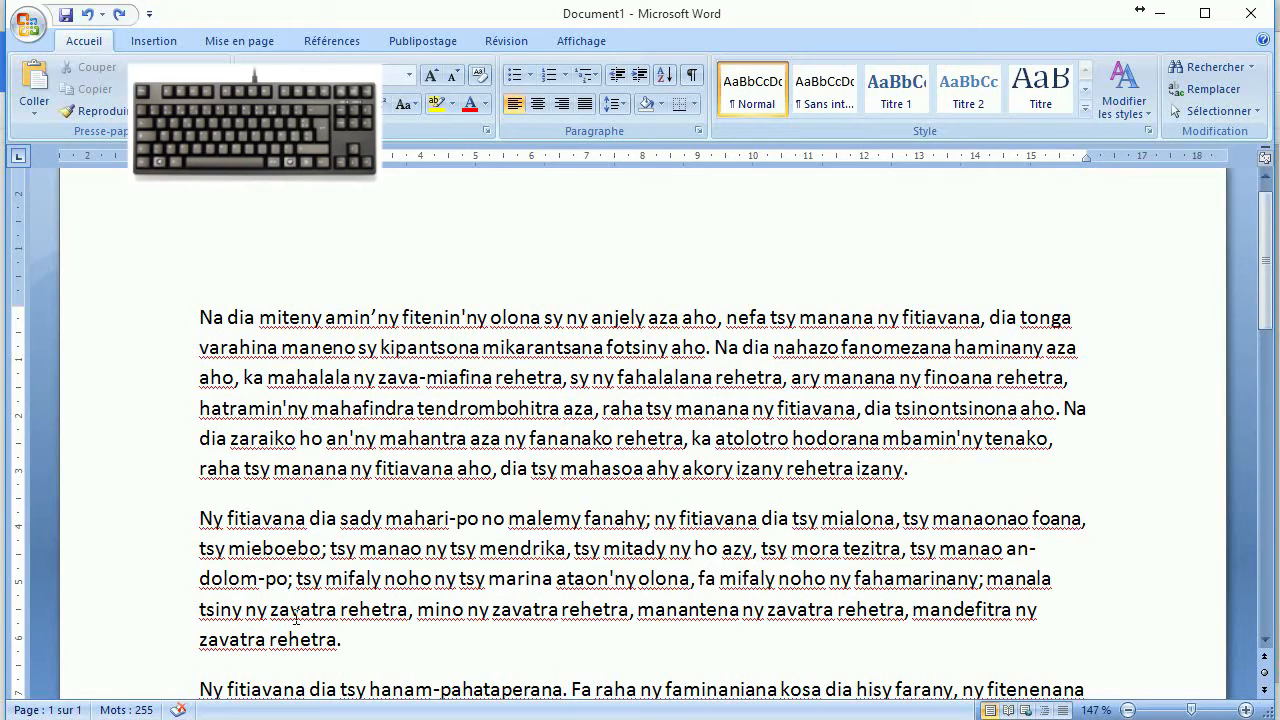
key(shift+Right)
key(shift+Right)
key(shift+Right)
key(shift+Right)
key(shift+Right)
key(shift+Right)
key(shift+Right)
key(shift+Right)
key(shift+Right)
key(shift+Right)
key(shift+Right)
key(shift+Right)
key(shift+Right)
key(shift+Right)
key(shift+Right)
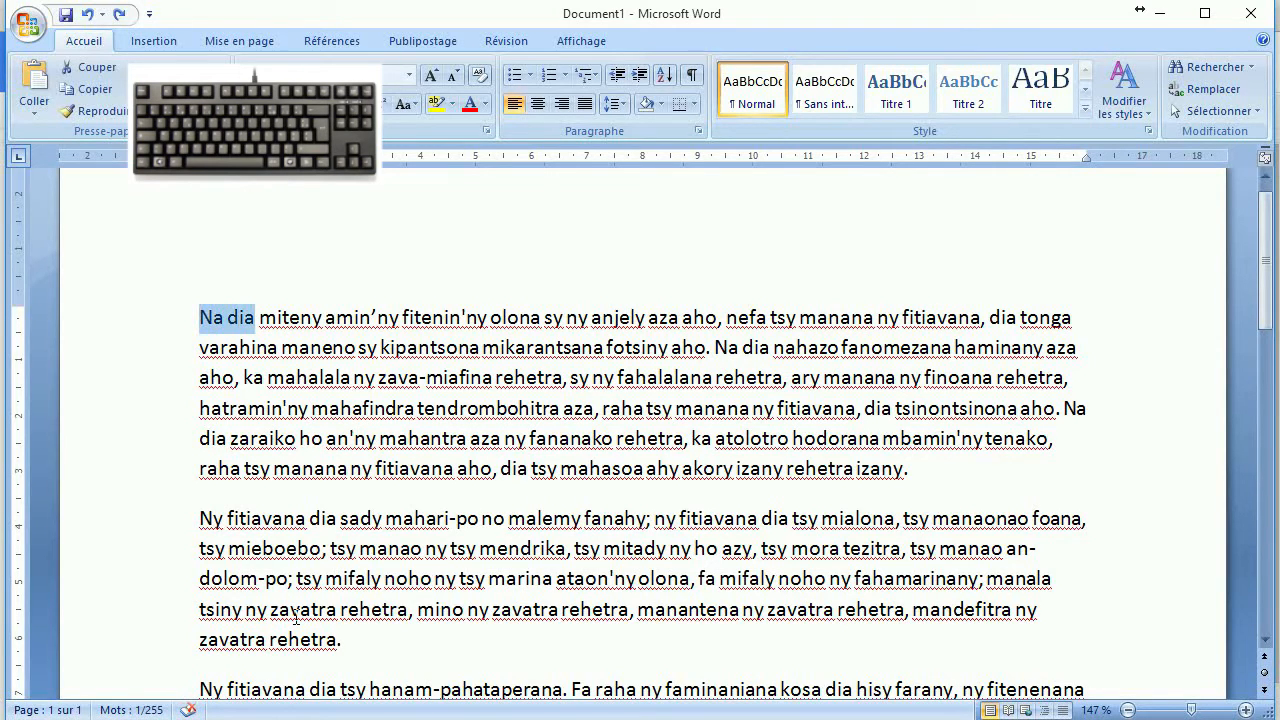
key(shift+Right)
key(shift+Right)
key(shift+Right)
key(shift+Right)
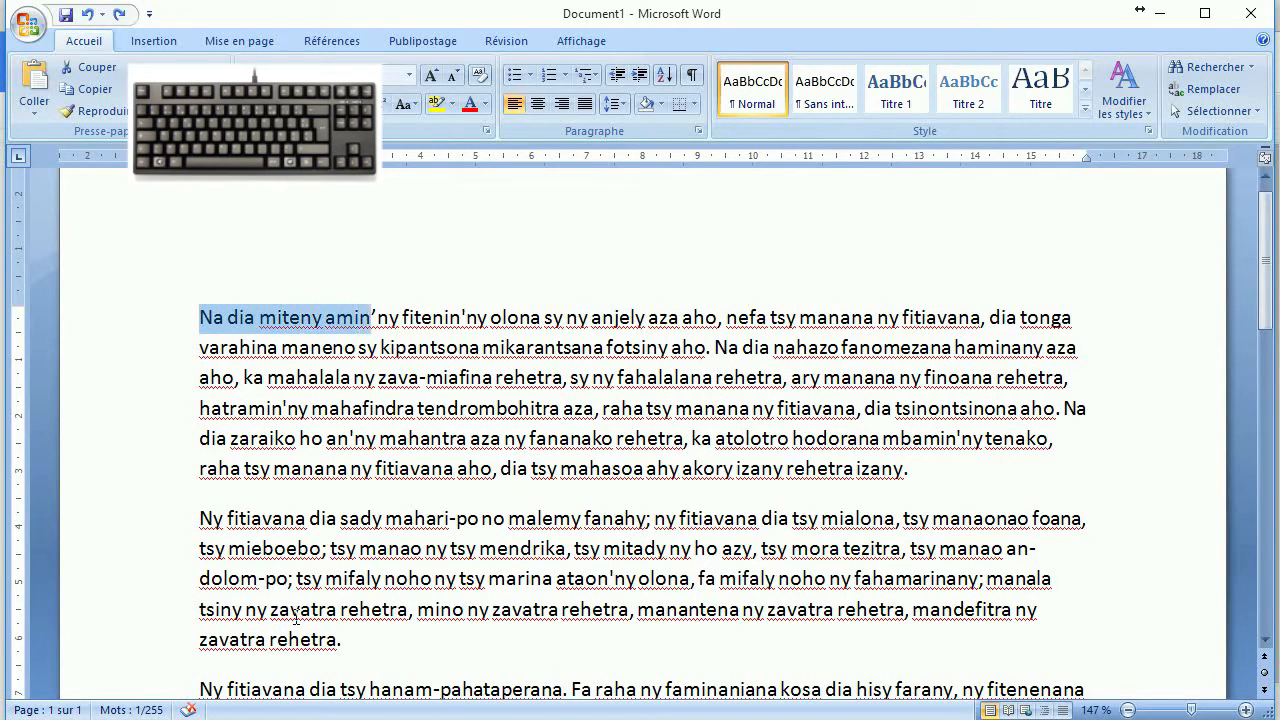
Shrink the selection character by character back into "miteny", and extend and shrink it again around the end of that word.
key(shift+Left)
key(shift+Left)
key(shift+Left)
key(shift+Left)
key(shift+Left)
key(shift+Left)
key(shift+Left)
key(shift+Left)
key(shift+Left)
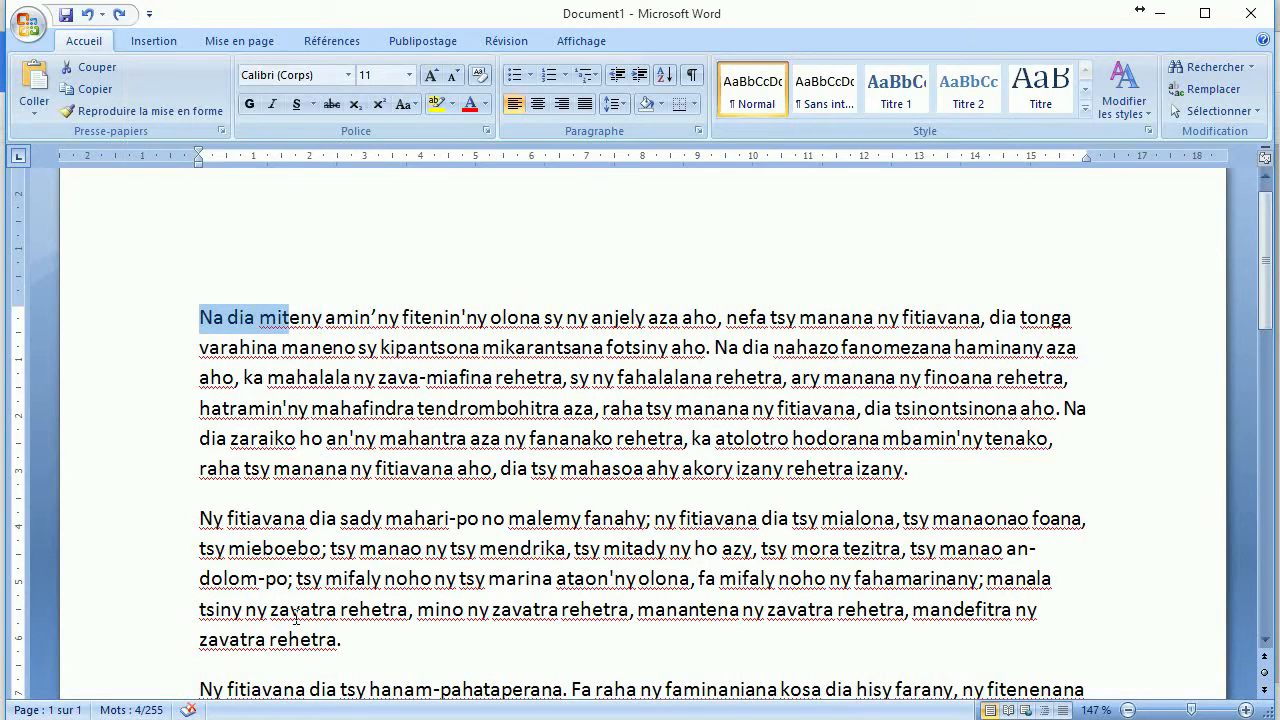
key(shift+Left)
key(shift+Left)
key(shift+Left)
key(shift+Left)
key(shift+Right)
key(shift+Right)
key(shift+Right)
key(shift+Right)
key(shift+Right)
key(shift+Right)
key(shift+Right)
key(shift+Right)
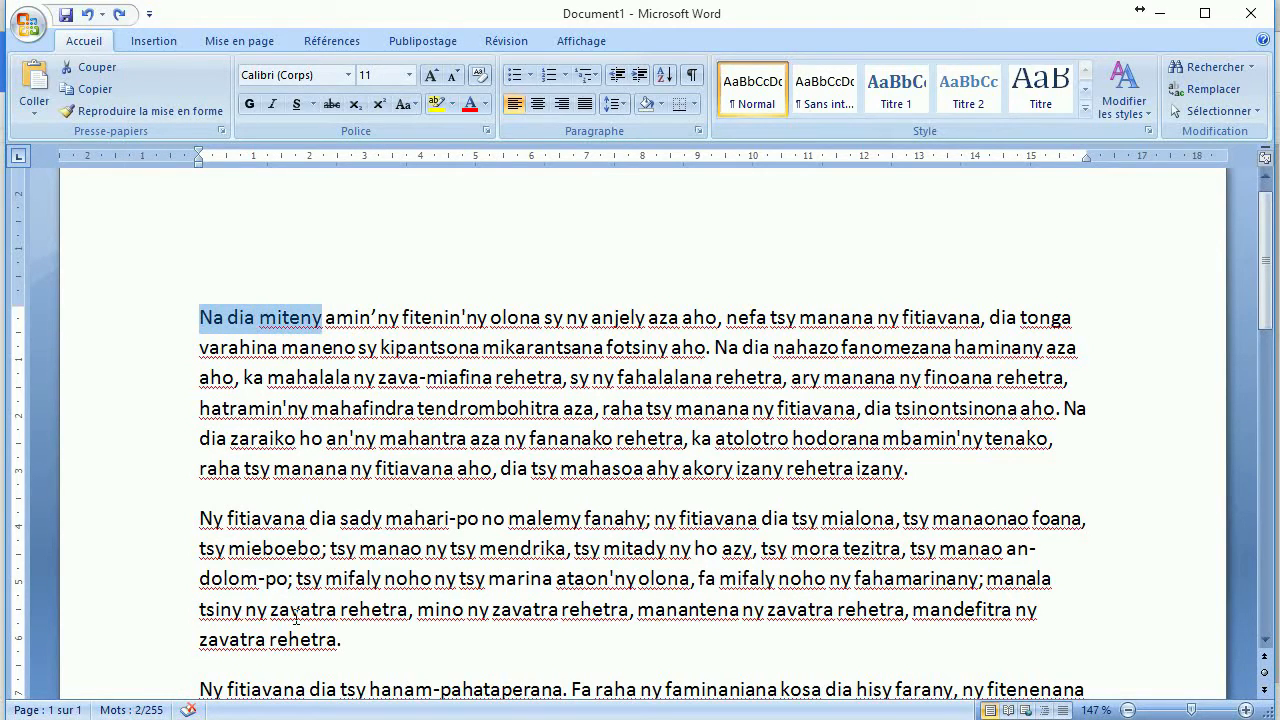
key(shift+Left)
key(shift+Left)
key(shift+Left)
Place the cursor right after "miteny" and select backwards character by character up to the "ia" of "dia".
key(Right)
key(Right)
key(Right)
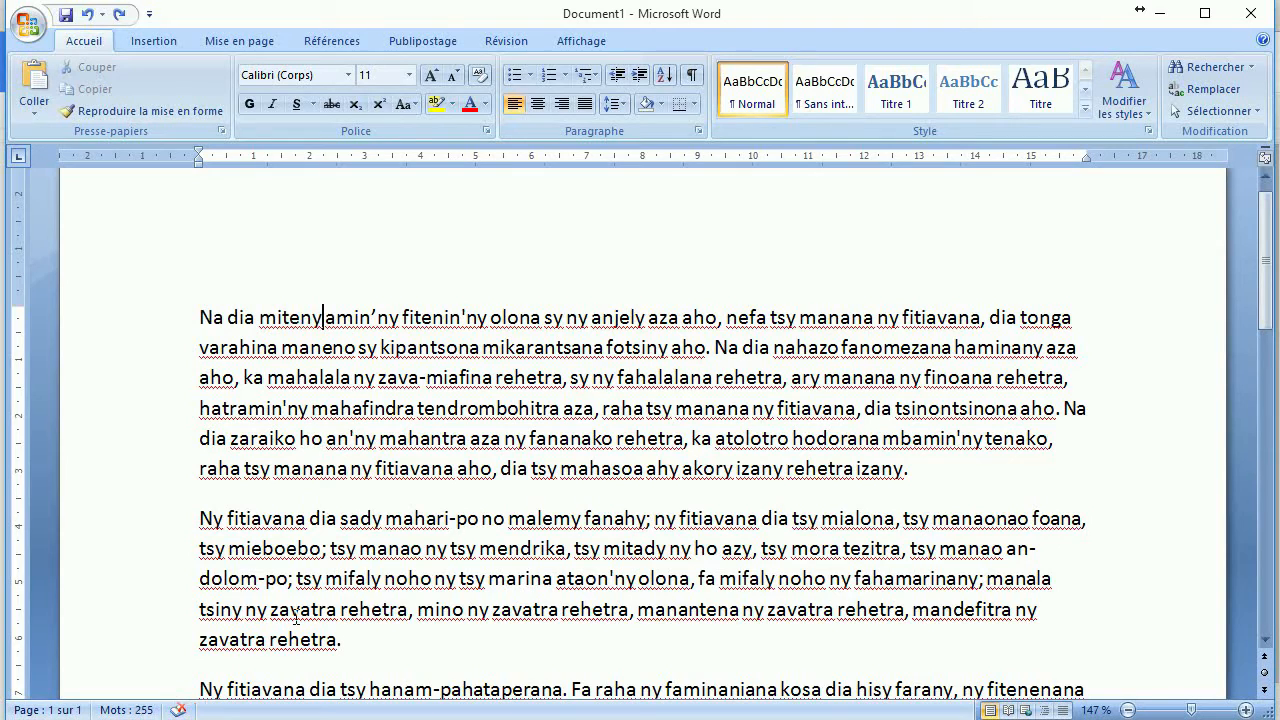
key(shift+Left)
key(shift+Left)
key(shift+Left)
key(shift+Left)
key(shift+Left)
key(shift+Left)
key(shift+Left)
key(shift+Left)
key(shift+Left)
key(shift+Left)
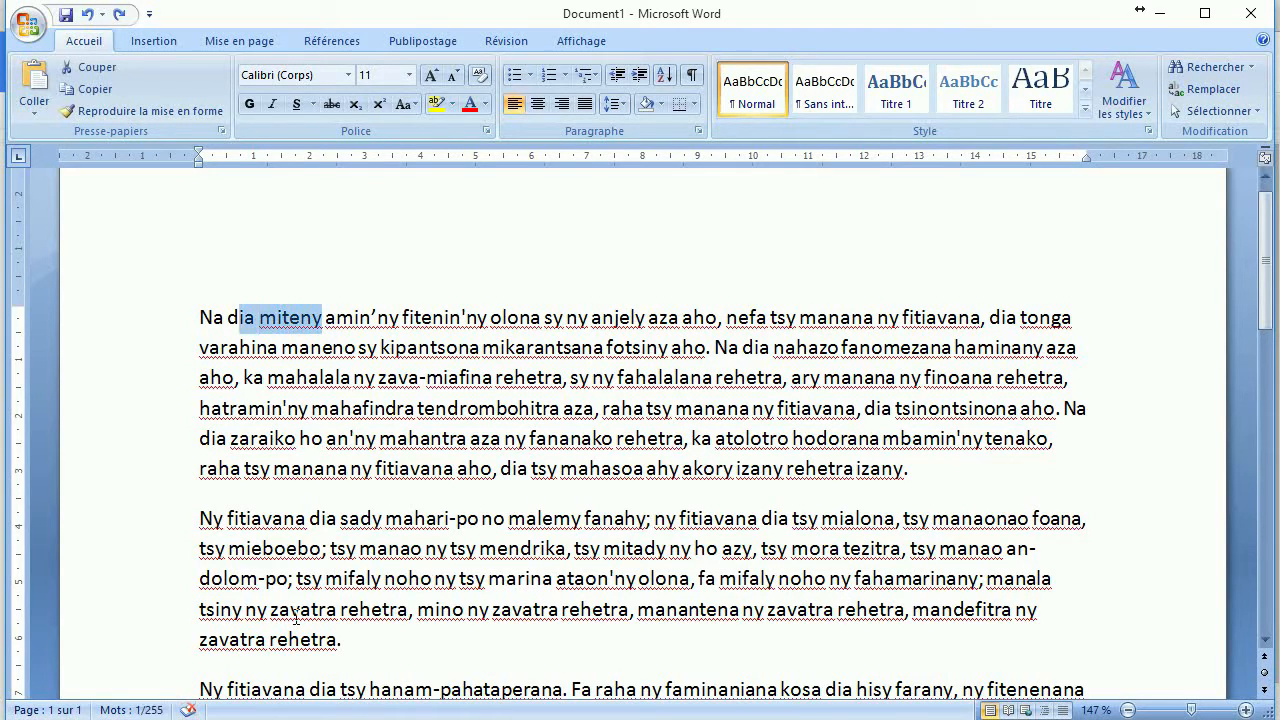
Select the whole first line from its start, extend the selection line by line through the third line, and clear it.
key(Home)
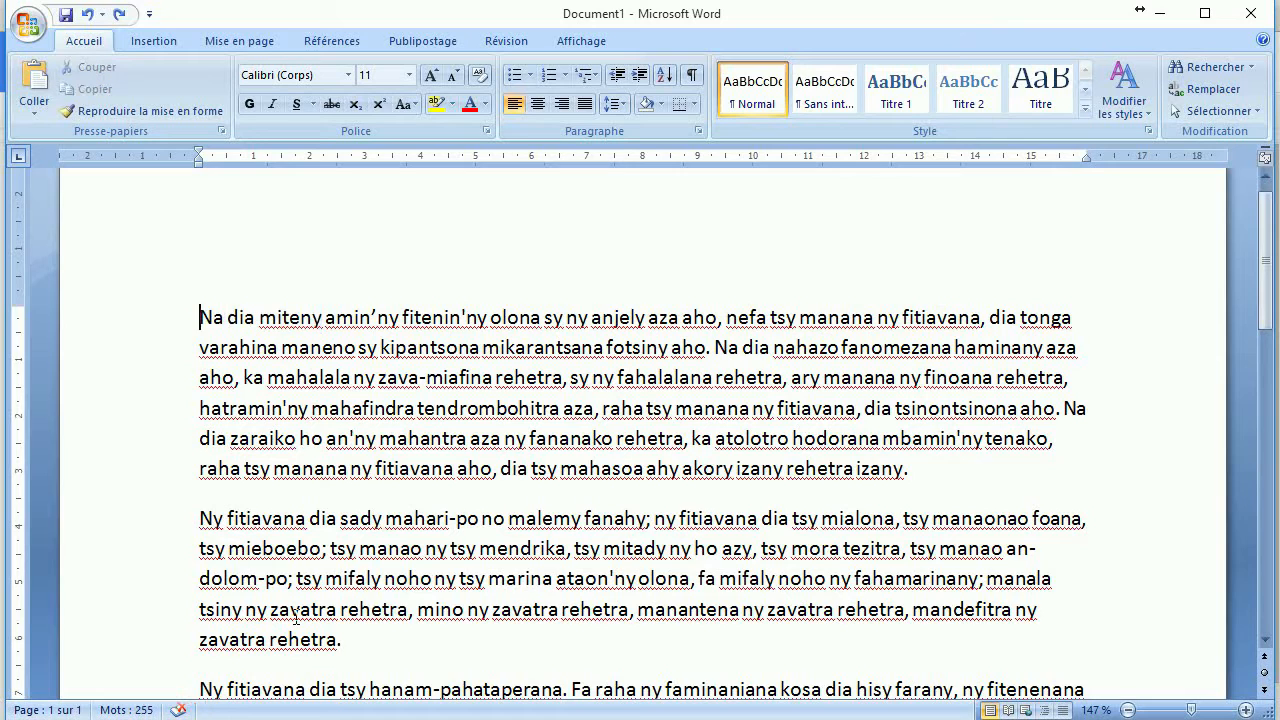
key(shift+End)
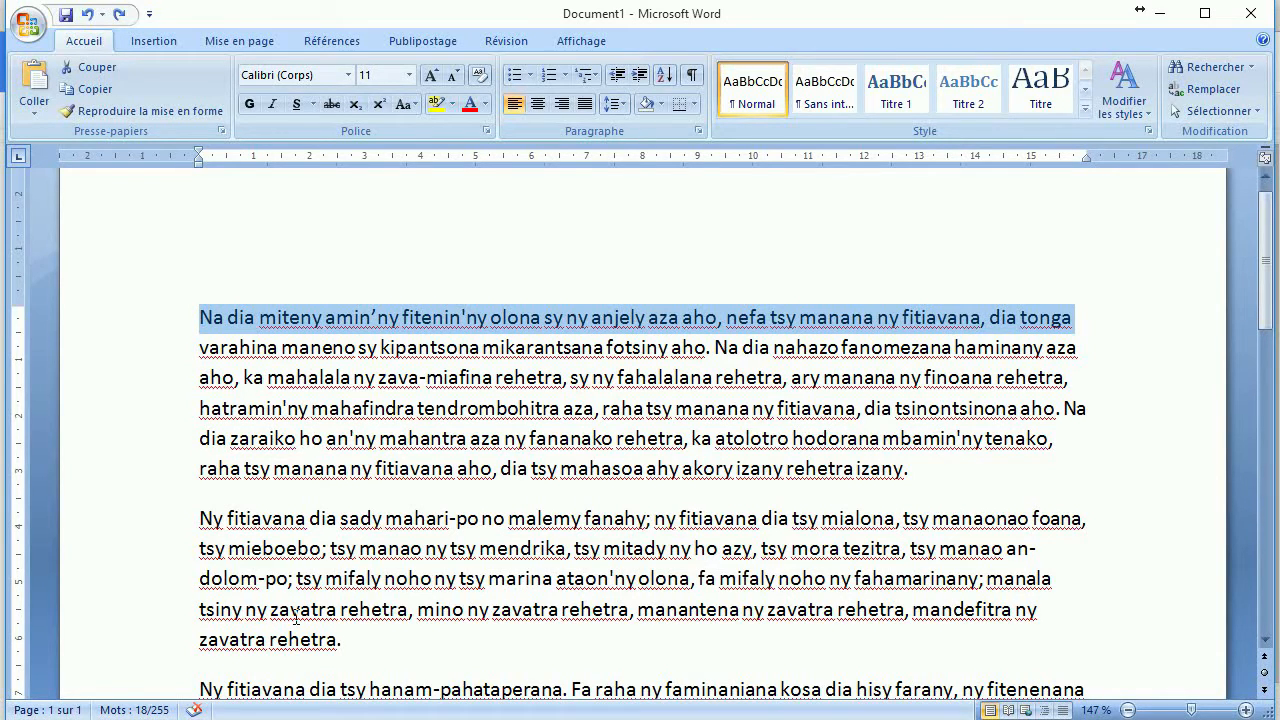
key(shift+Down)
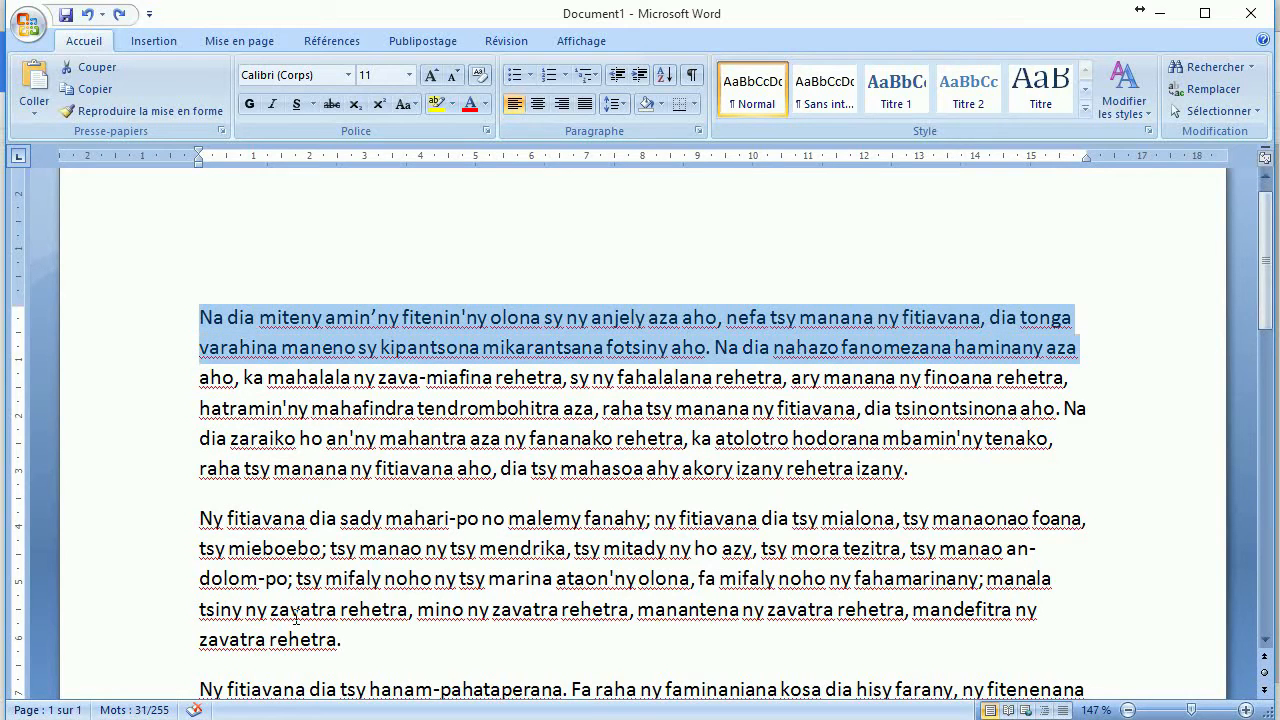
key(shift+Down)
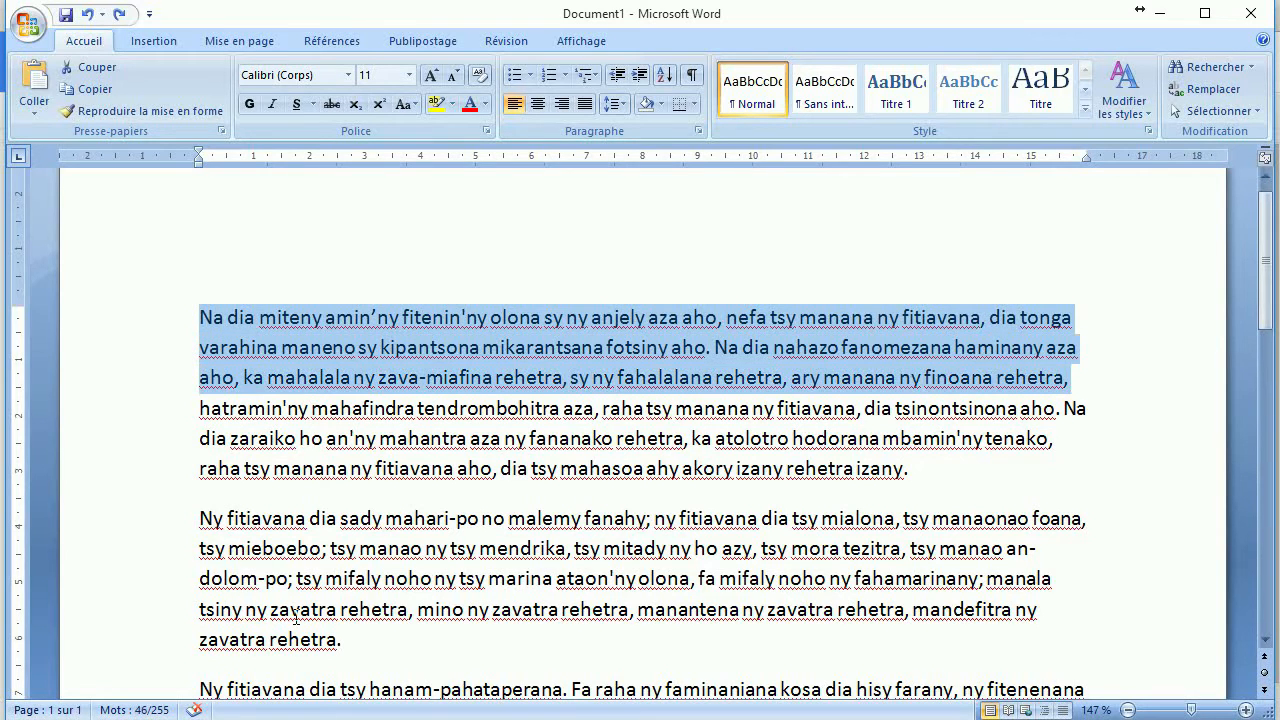
key(Right)
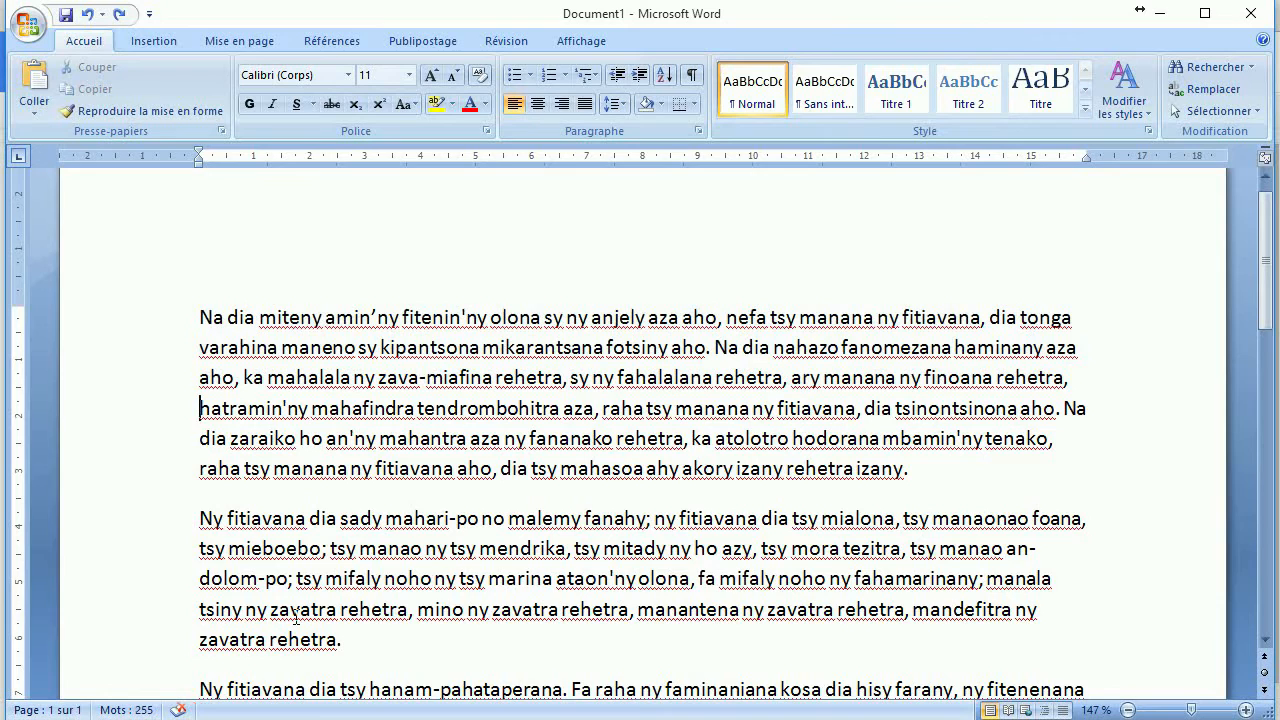
Select upwards line by line from the start of the fourth line to the document's beginning, and clear the selection.
key(shift+Up)
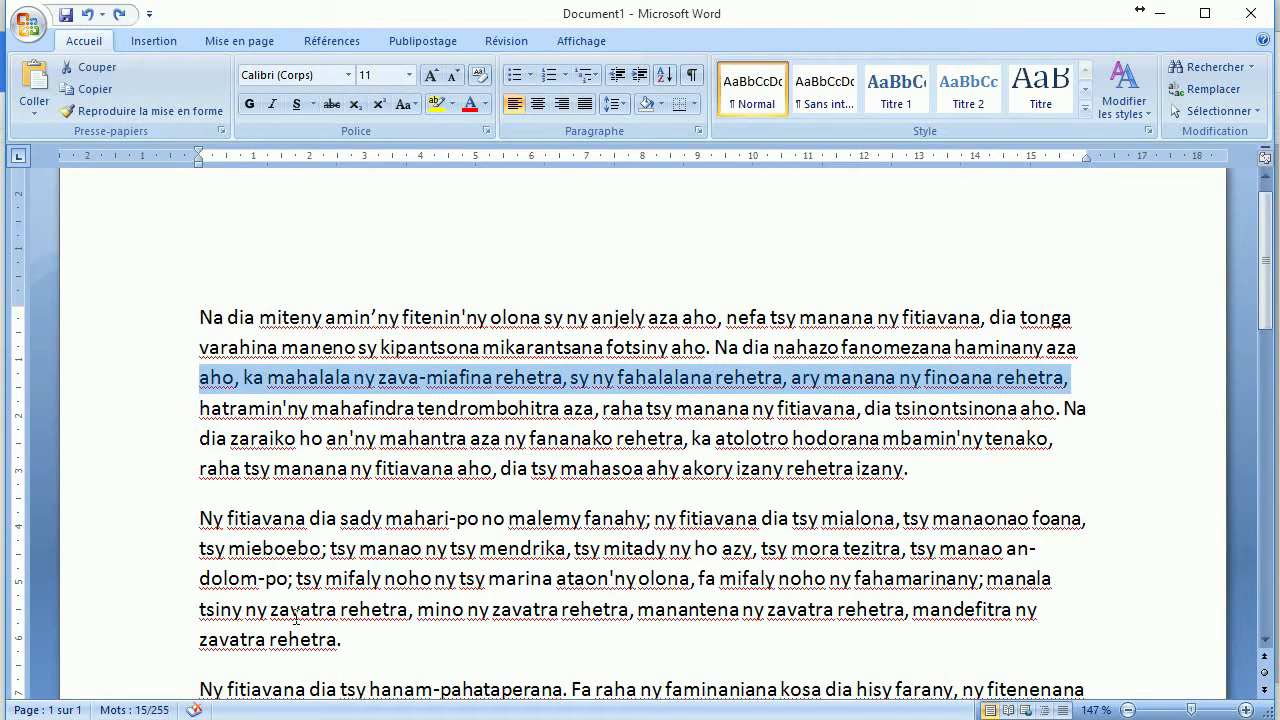
key(shift+Up)
key(shift+Up)
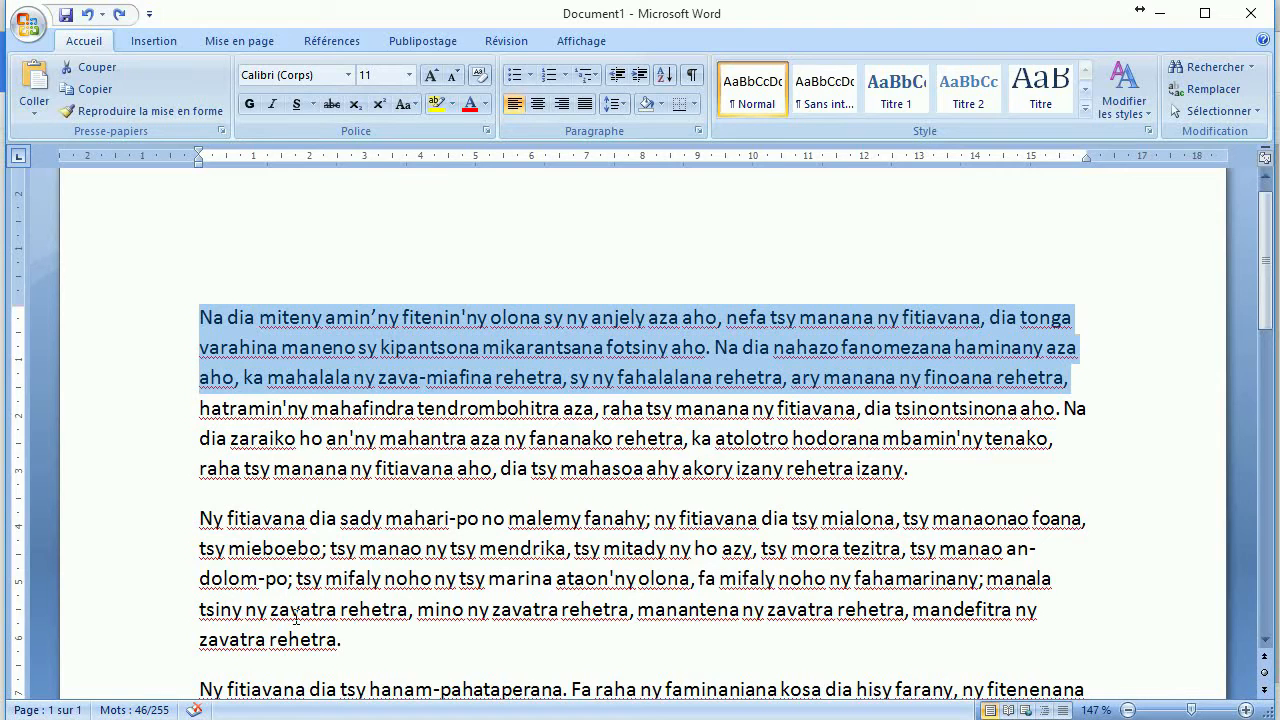
key(Left)
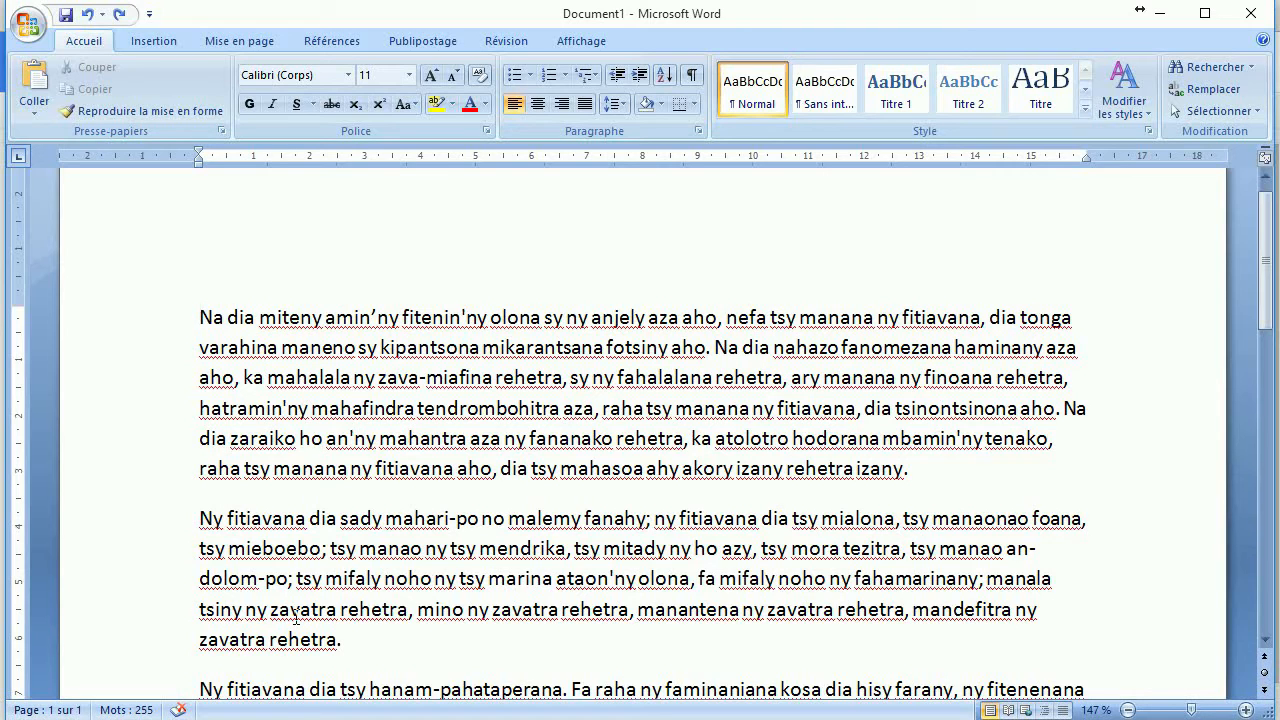
Move the cursor back and forth between the starts of the first and second paragraphs, finishing at the first.
key(ctrl+Down)
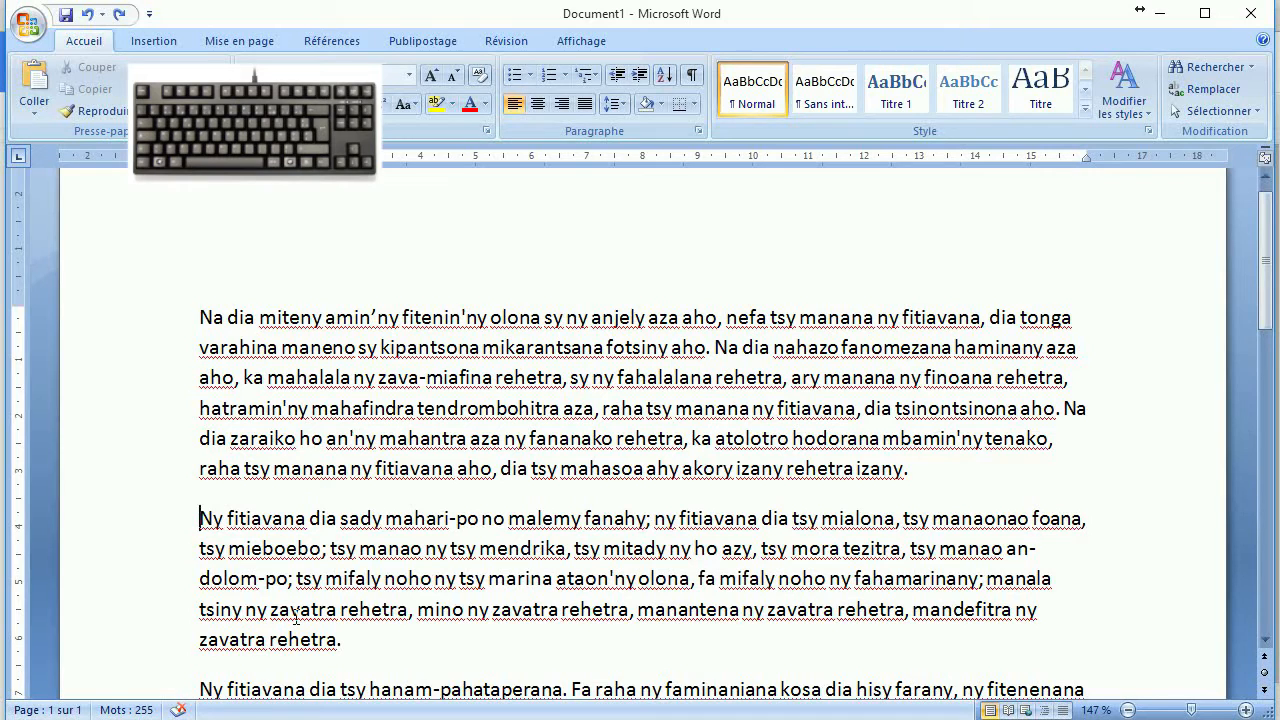
key(ctrl+Up)
key(ctrl+Down)
key(ctrl+Up)
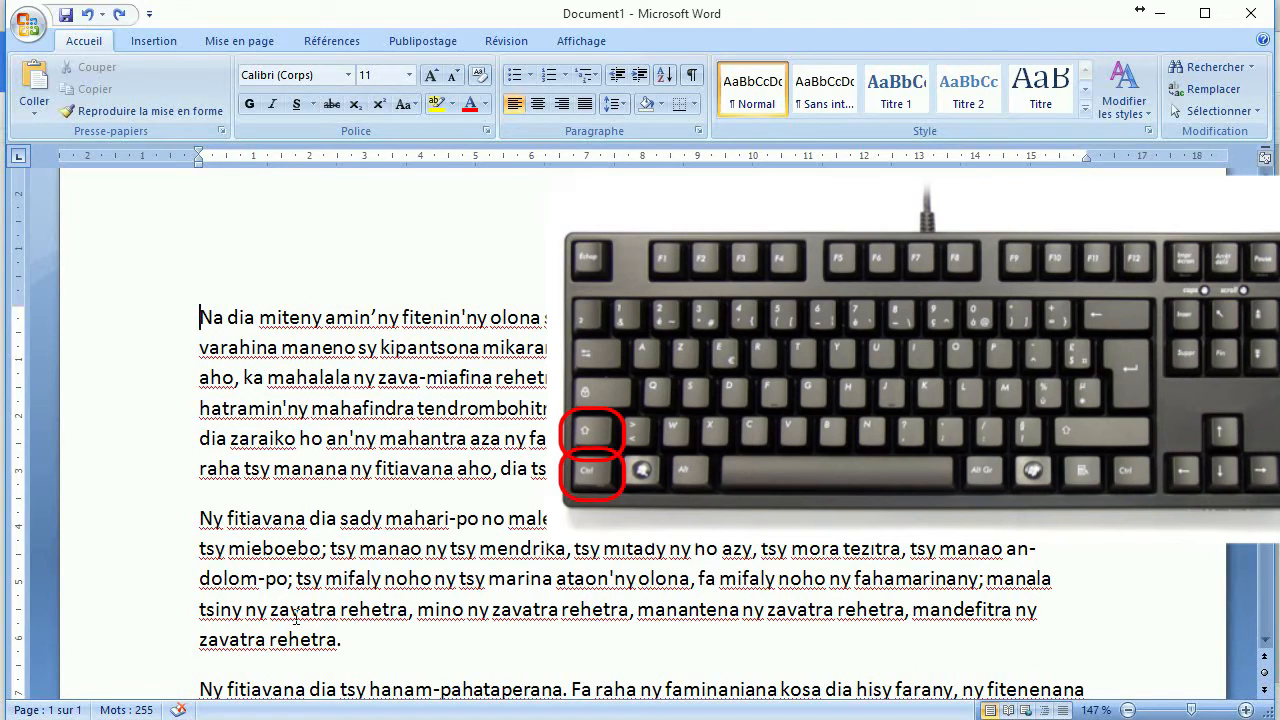
Select the entire first paragraph, clear the selection, and select the first two paragraphs one paragraph at a time.
key(ctrl+shift+Down)
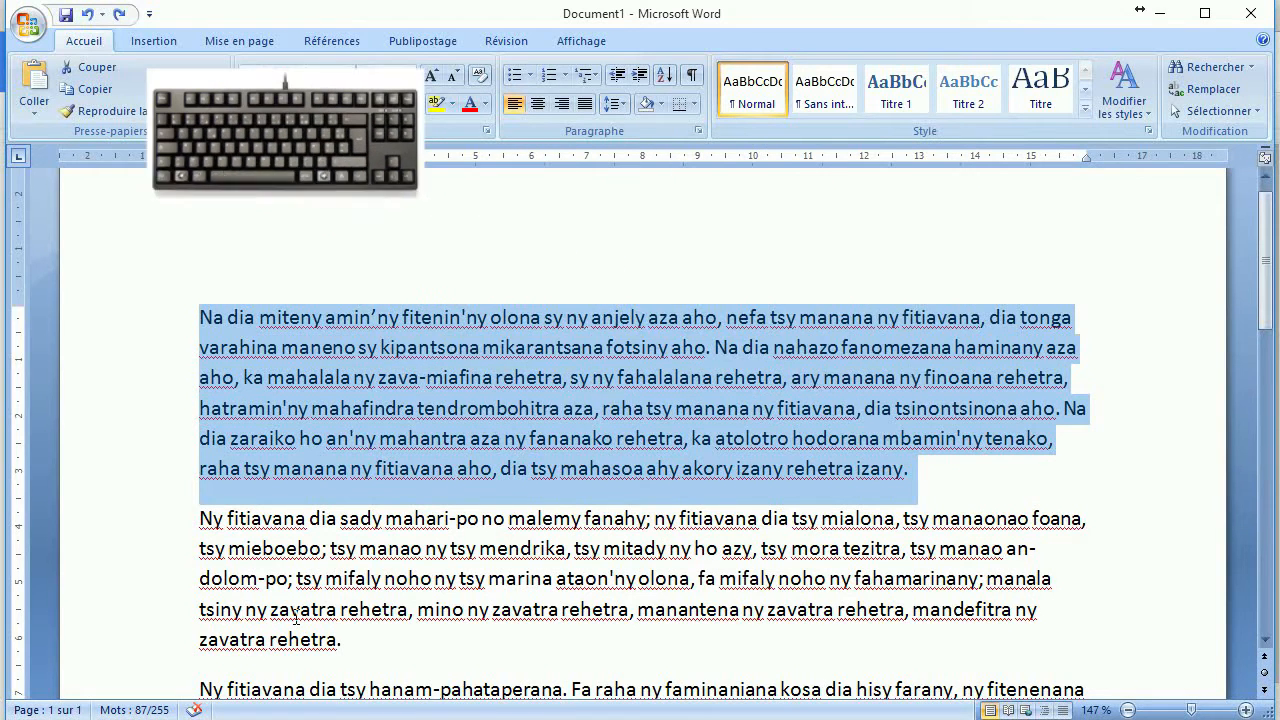
key(Left)
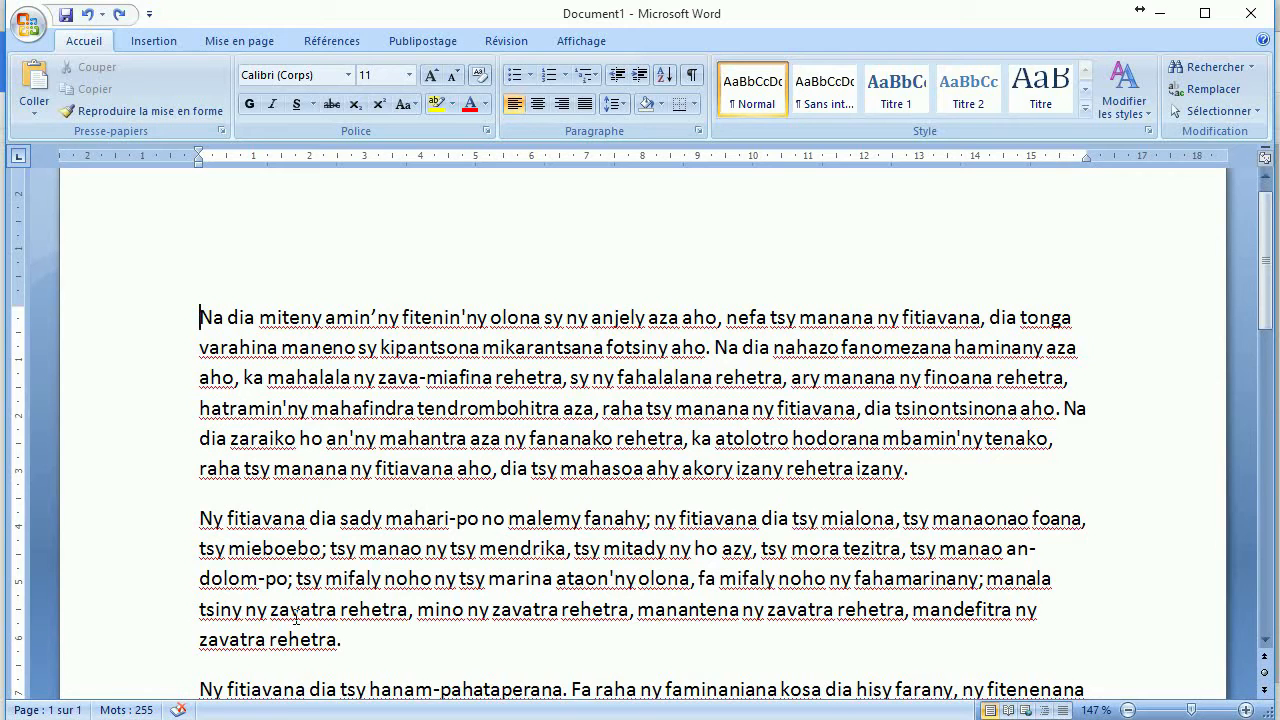
key(ctrl+shift+Down)
key(ctrl+shift+Down)
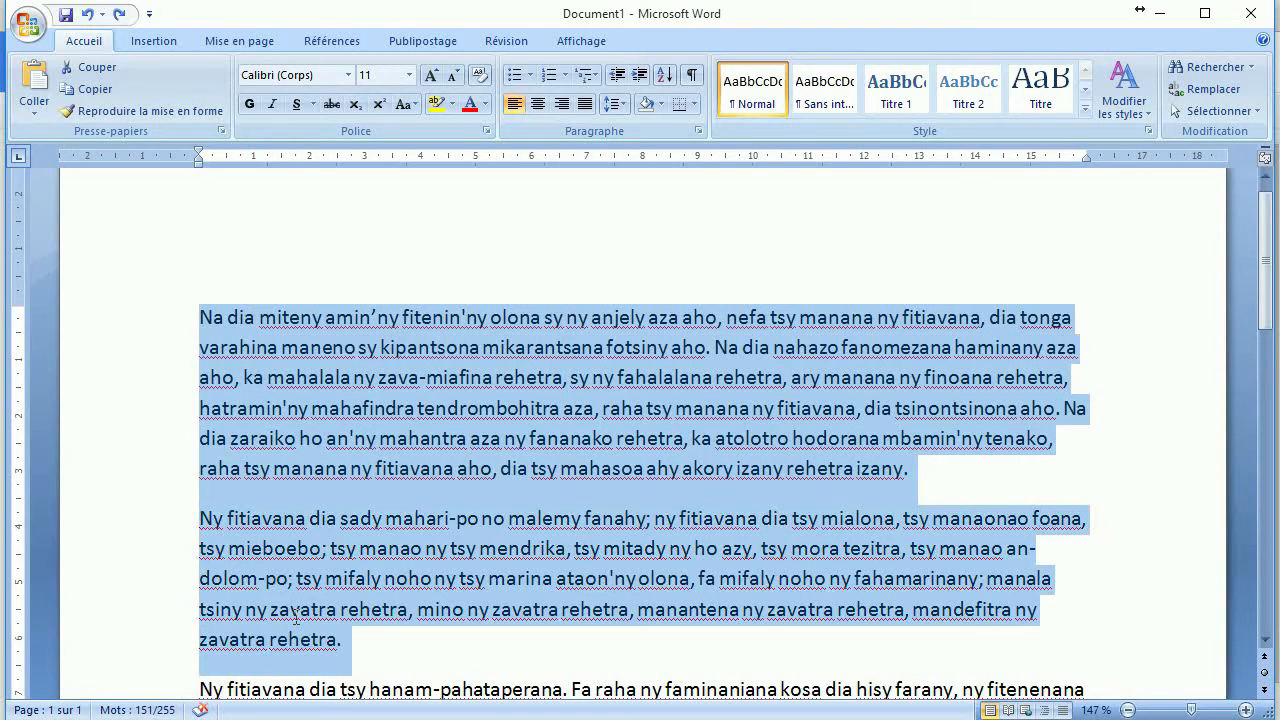
Return the cursor to the beginning of the document and paste the copied text into it.
key(ctrl+Home)
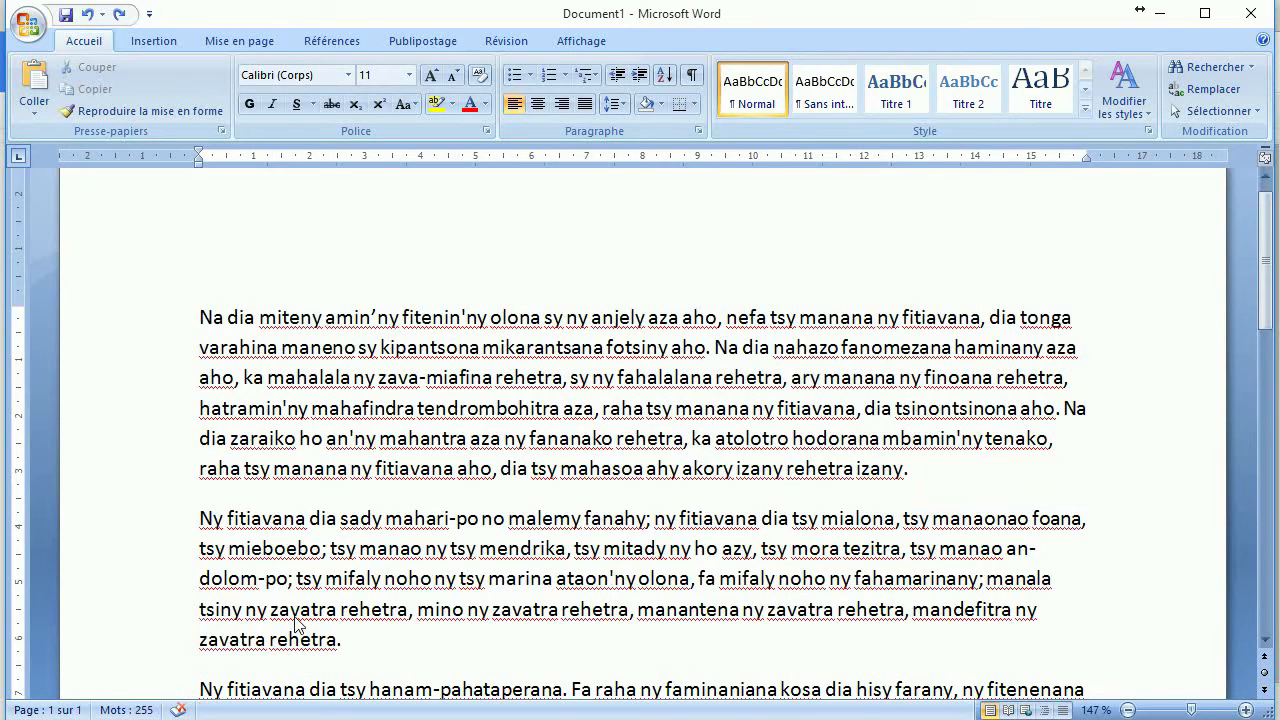
key(ctrl+v)
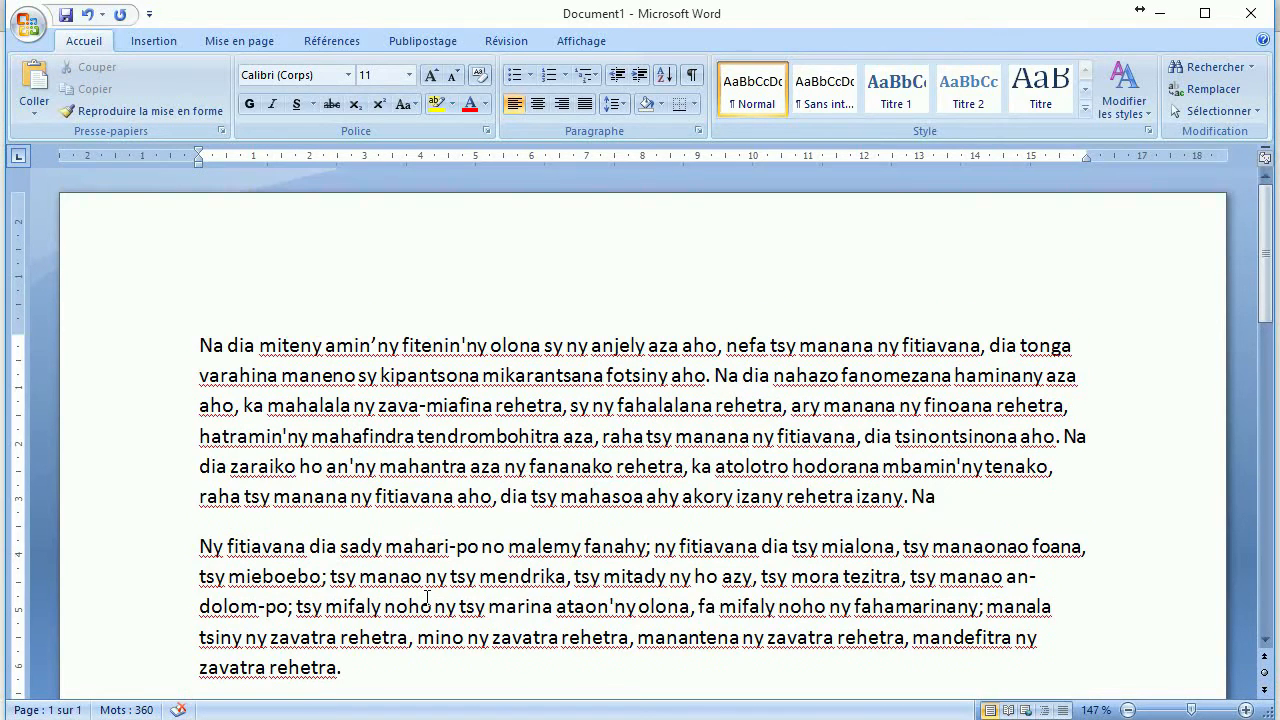